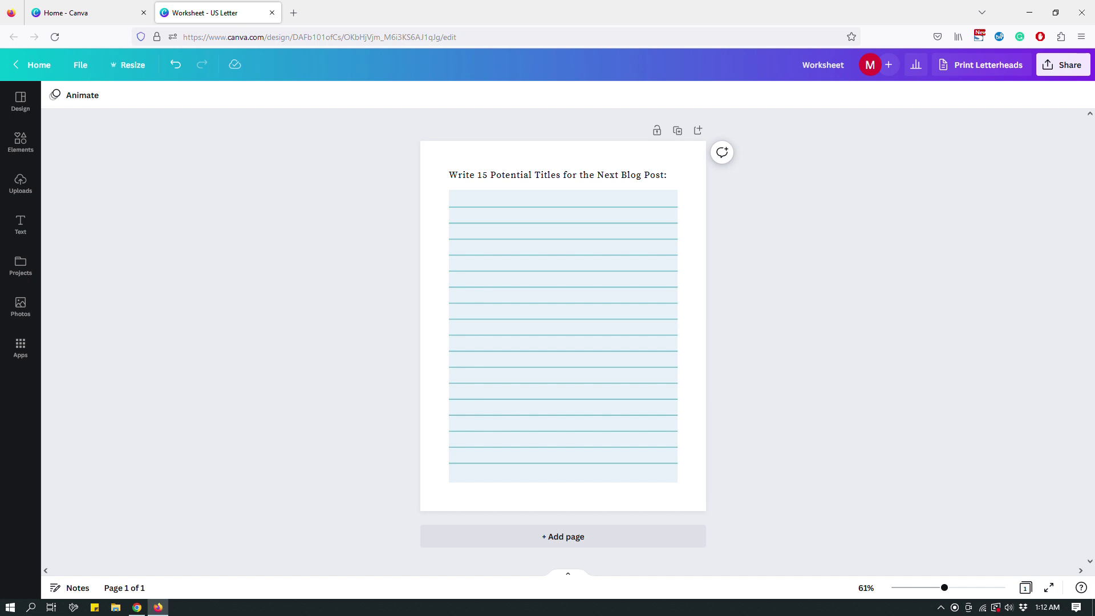
Examine the finished worksheet's parts: the heading text, the light blue background rectangle and the individual ruled lines.
{"action": "left_click", "coordinate": [606, 174]}
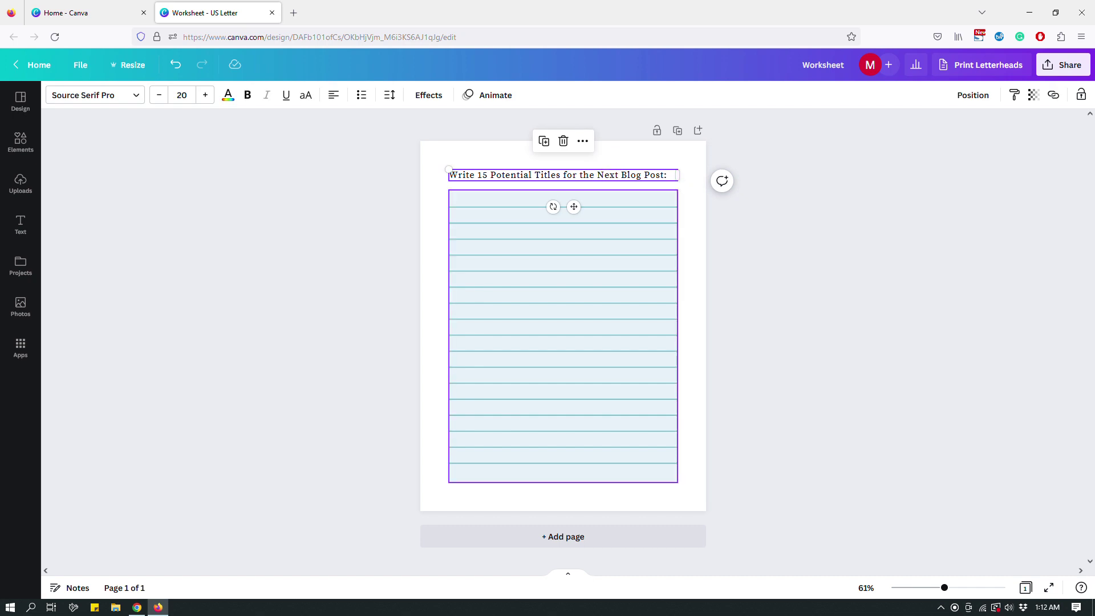
{"action": "left_click", "coordinate": [563, 285]}
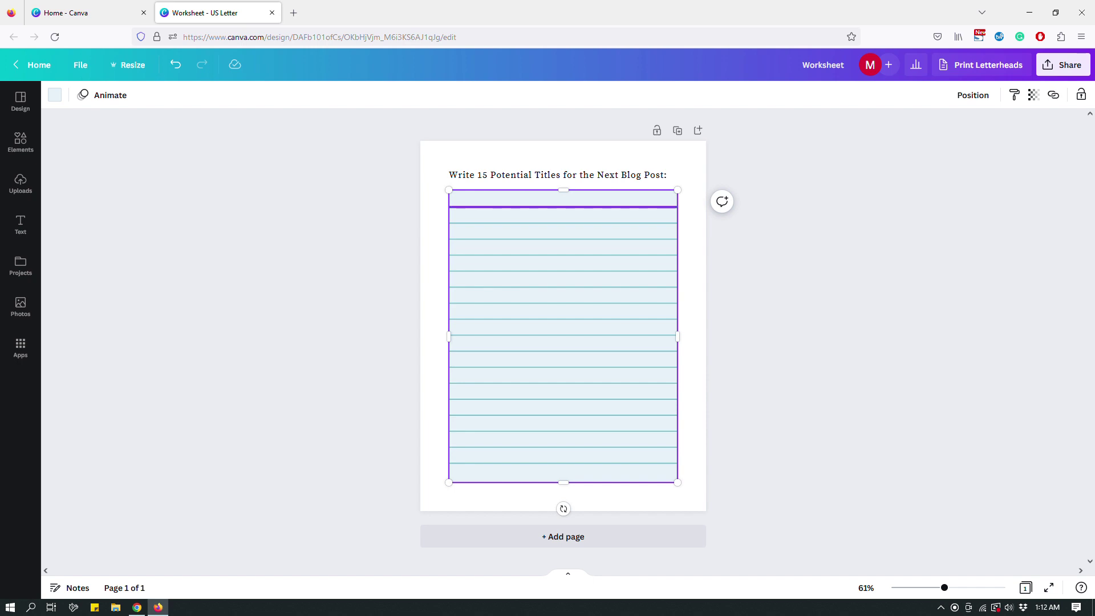
{"action": "left_click", "coordinate": [626, 207]}
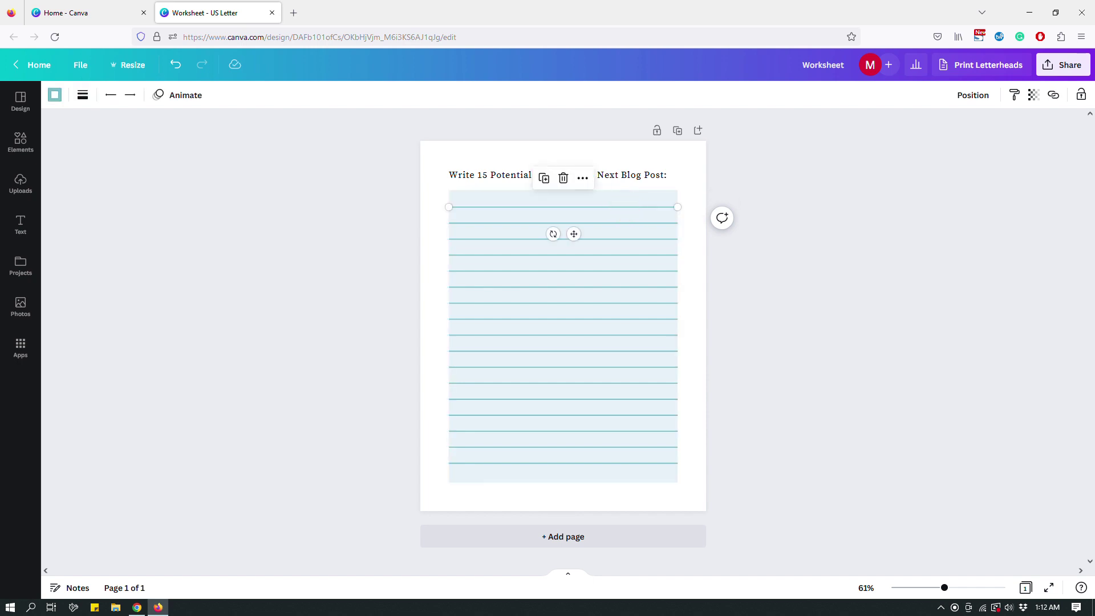
{"action": "left_click", "coordinate": [630, 223]}
{"action": "left_click", "coordinate": [630, 239]}
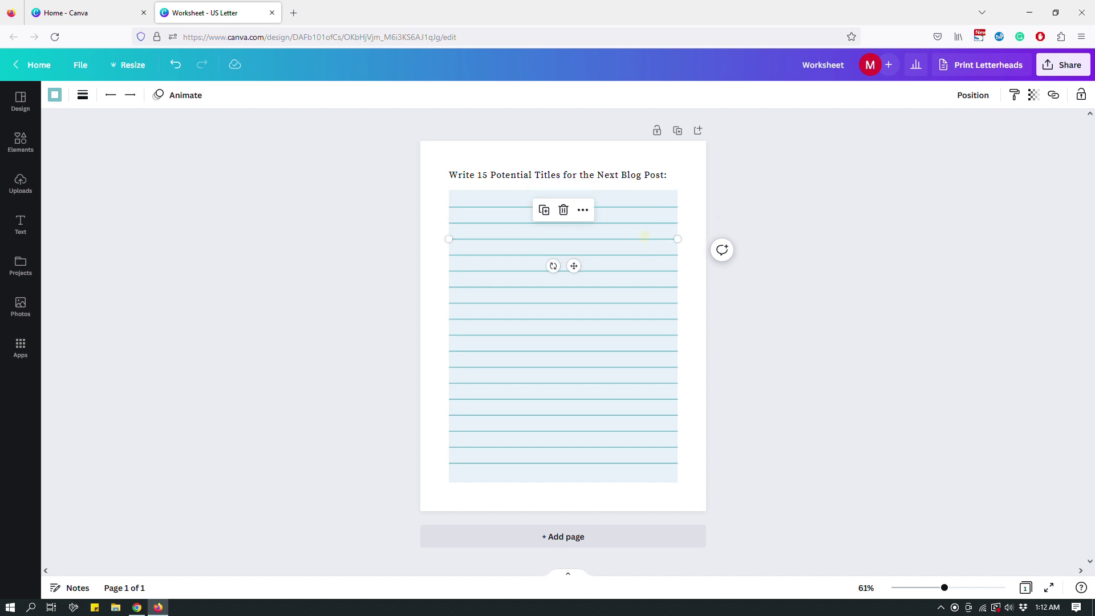
{"action": "left_click", "coordinate": [643, 254]}
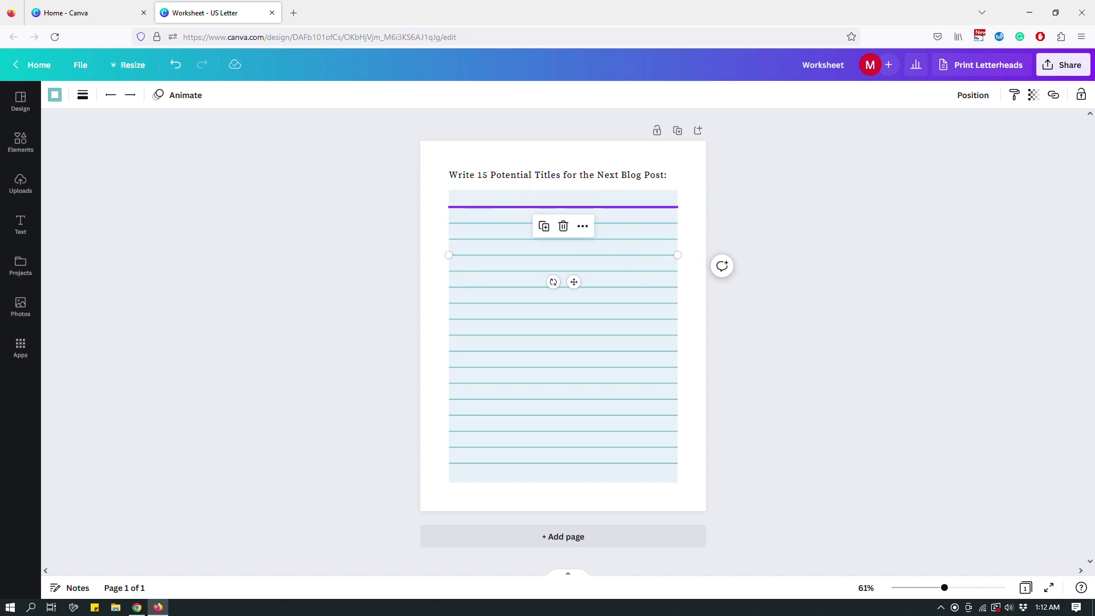
{"action": "left_click", "coordinate": [670, 207]}
{"action": "left_click", "coordinate": [628, 223]}
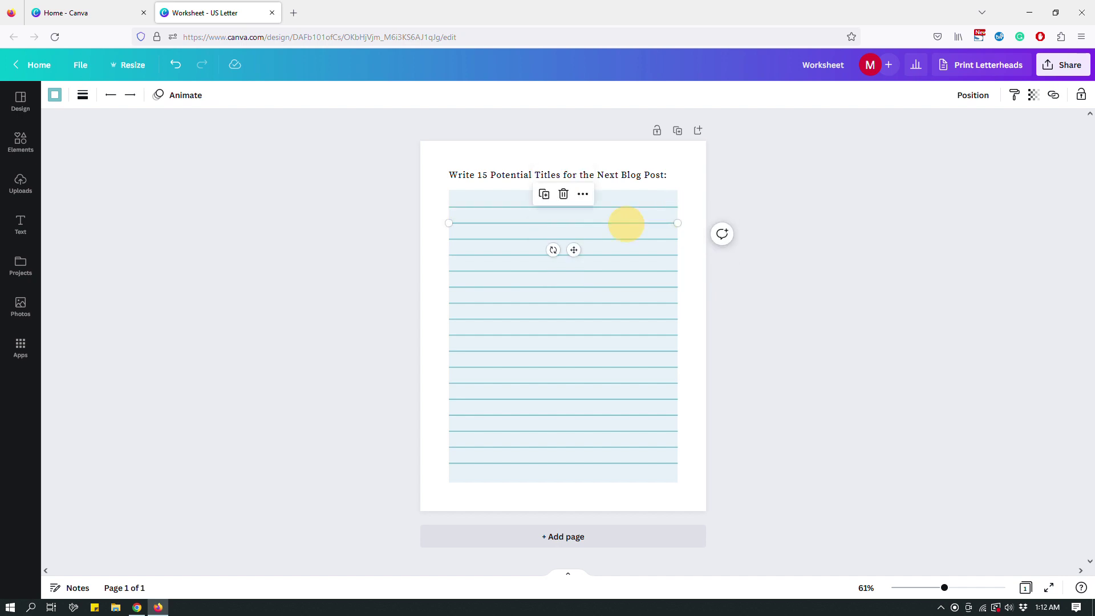
{"action": "left_click", "coordinate": [628, 239]}
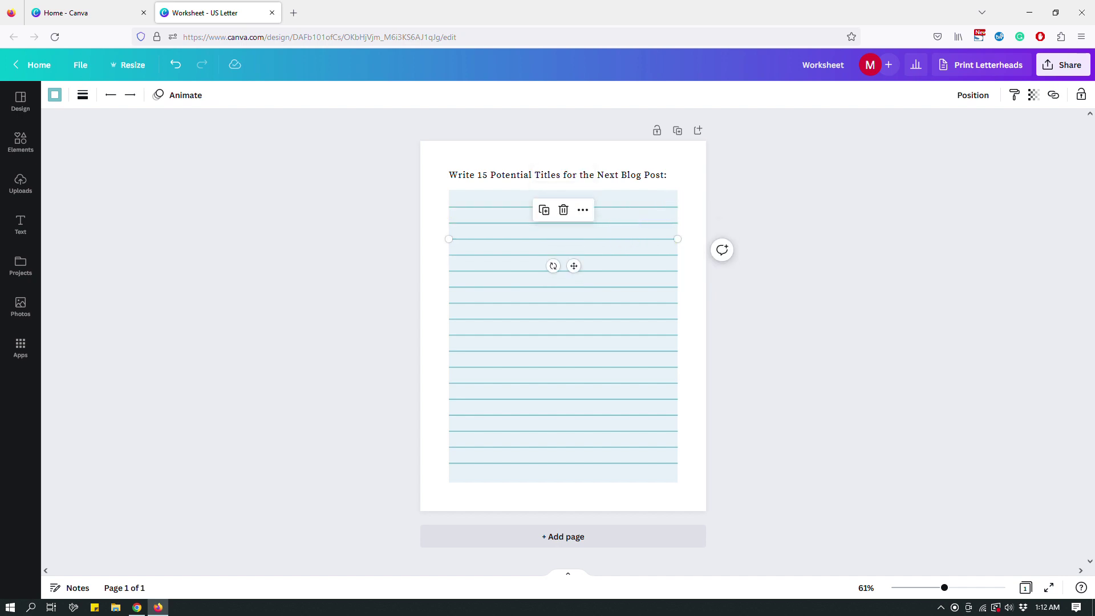
{"action": "left_click", "coordinate": [623, 255]}
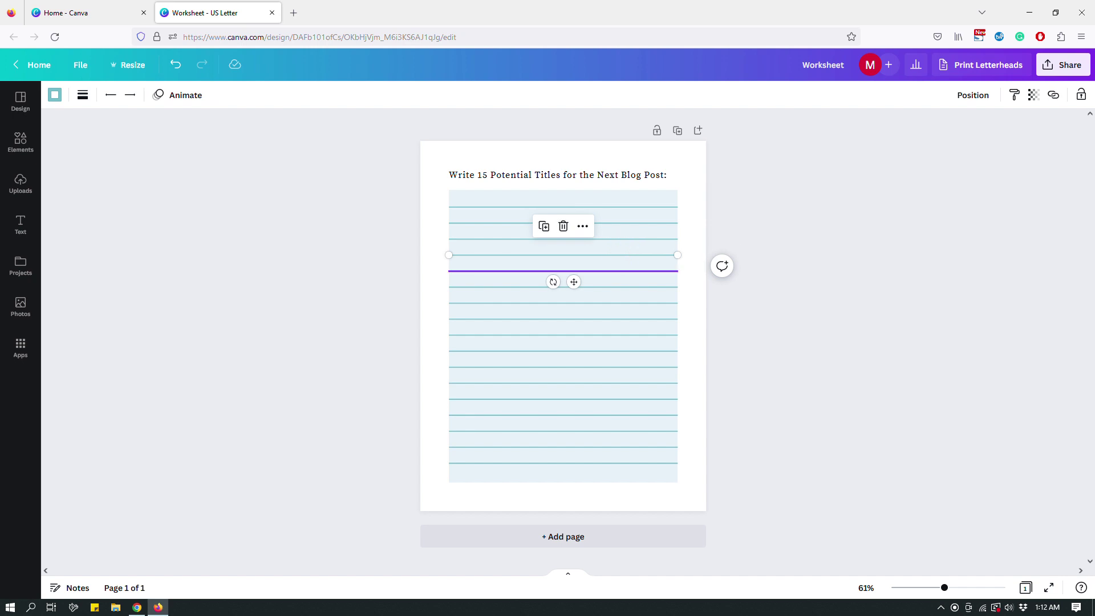
{"action": "left_click", "coordinate": [631, 271]}
{"action": "left_click", "coordinate": [634, 287]}
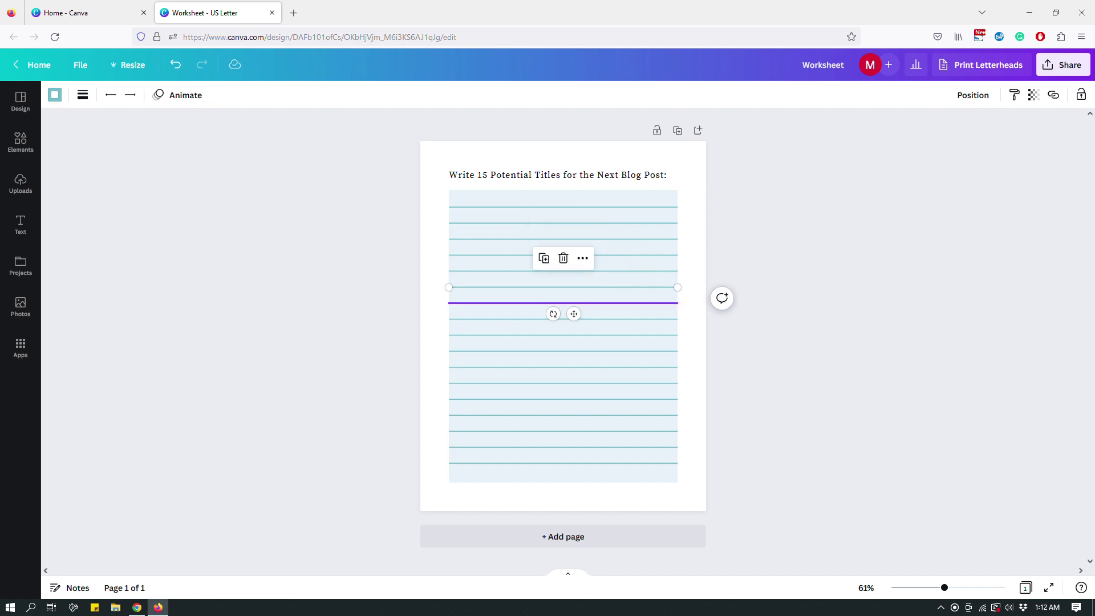
{"action": "left_click", "coordinate": [631, 302]}
{"action": "left_click", "coordinate": [637, 319]}
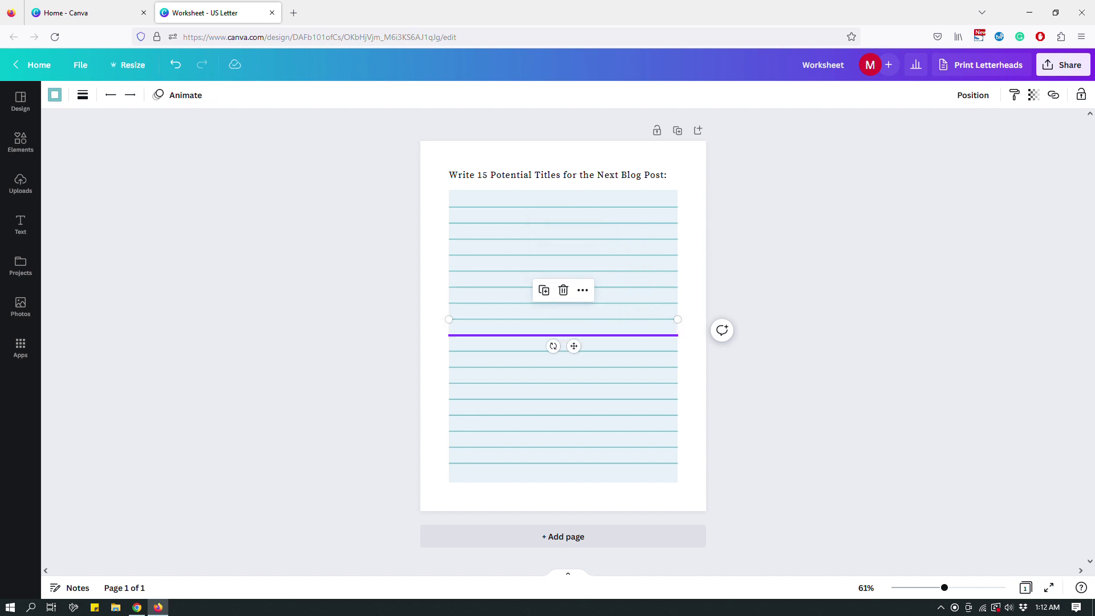
{"action": "left_click", "coordinate": [640, 334]}
{"action": "left_click", "coordinate": [635, 352]}
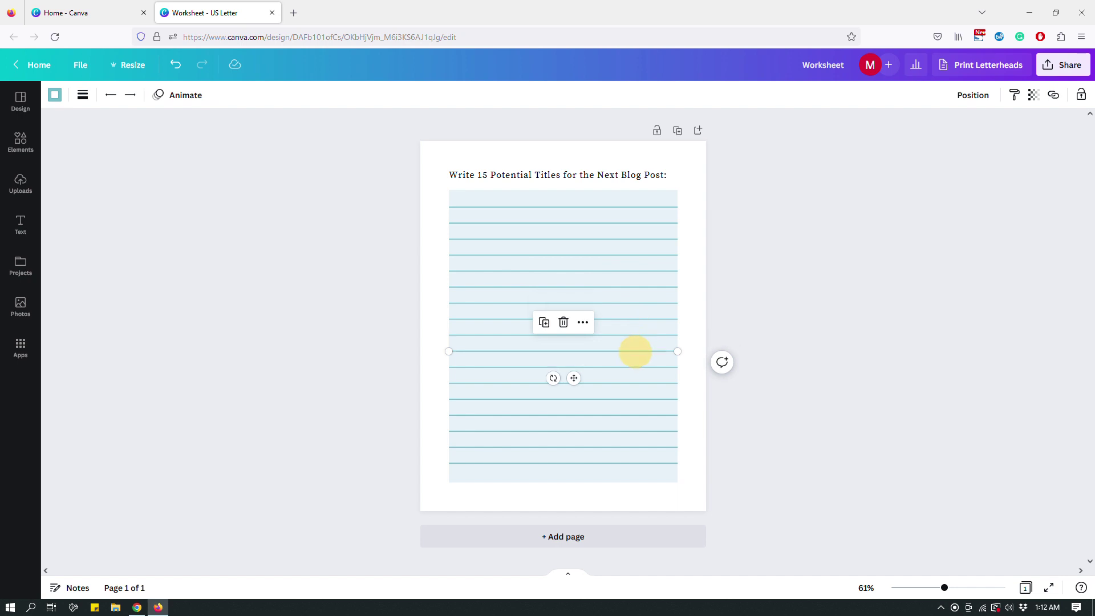
{"action": "left_click", "coordinate": [629, 366]}
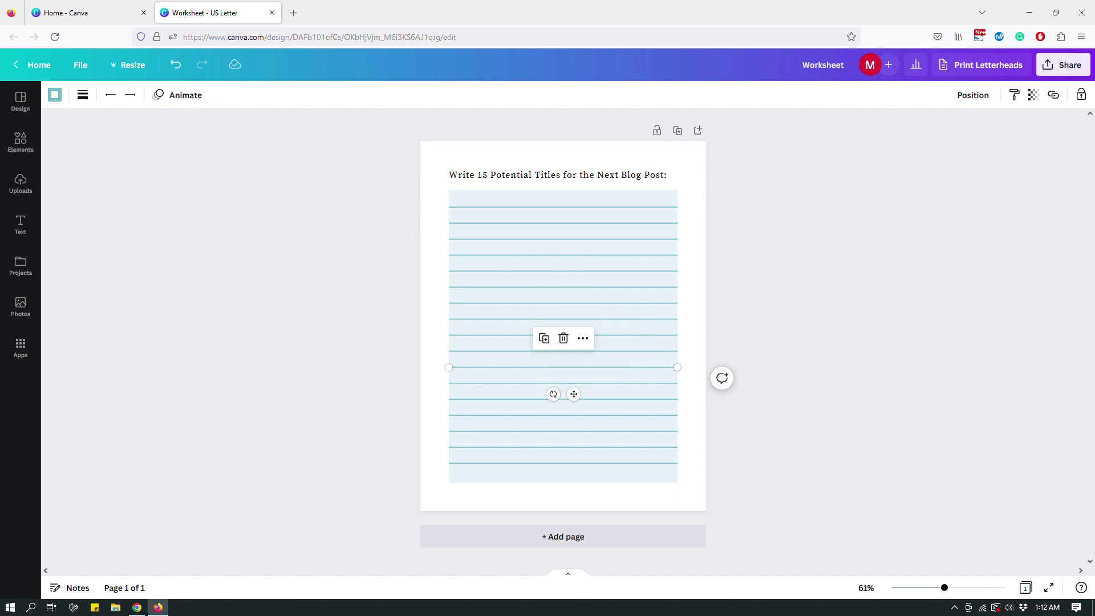
{"action": "left_click", "coordinate": [628, 382]}
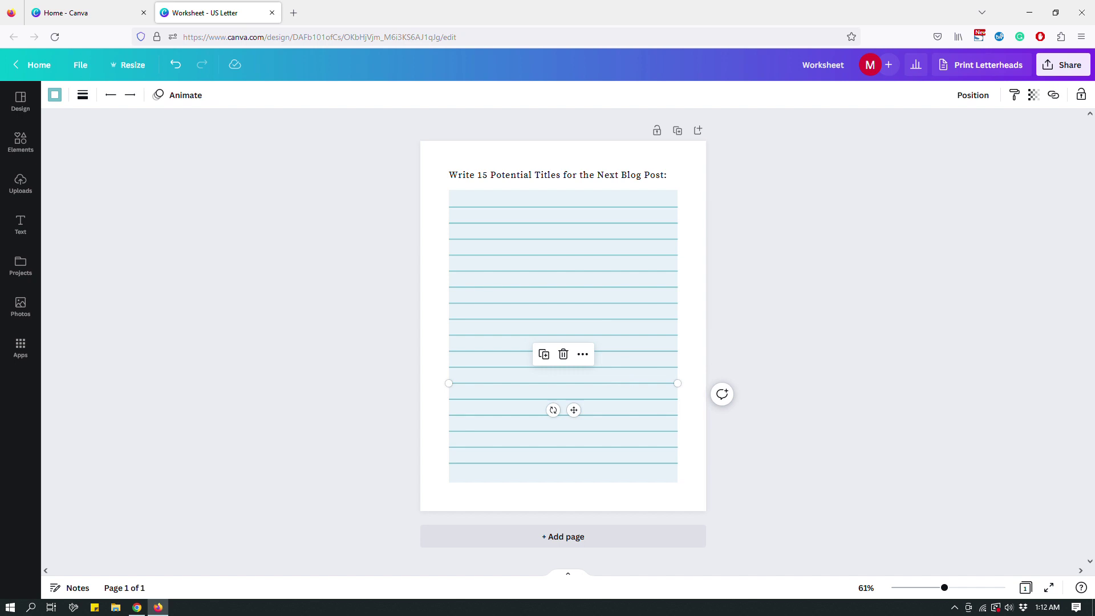
{"action": "left_click", "coordinate": [769, 346]}
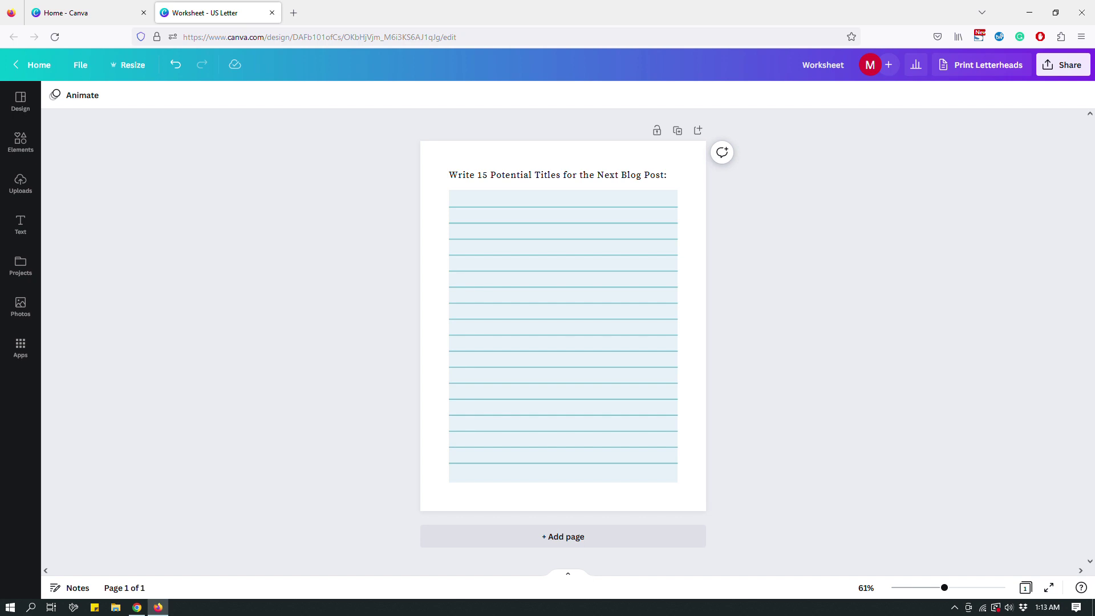
Return to the Canva home page, search the design types for "letter" and create a blank 8.5 × 11 in Letter design.
{"action": "left_click", "coordinate": [99, 12]}
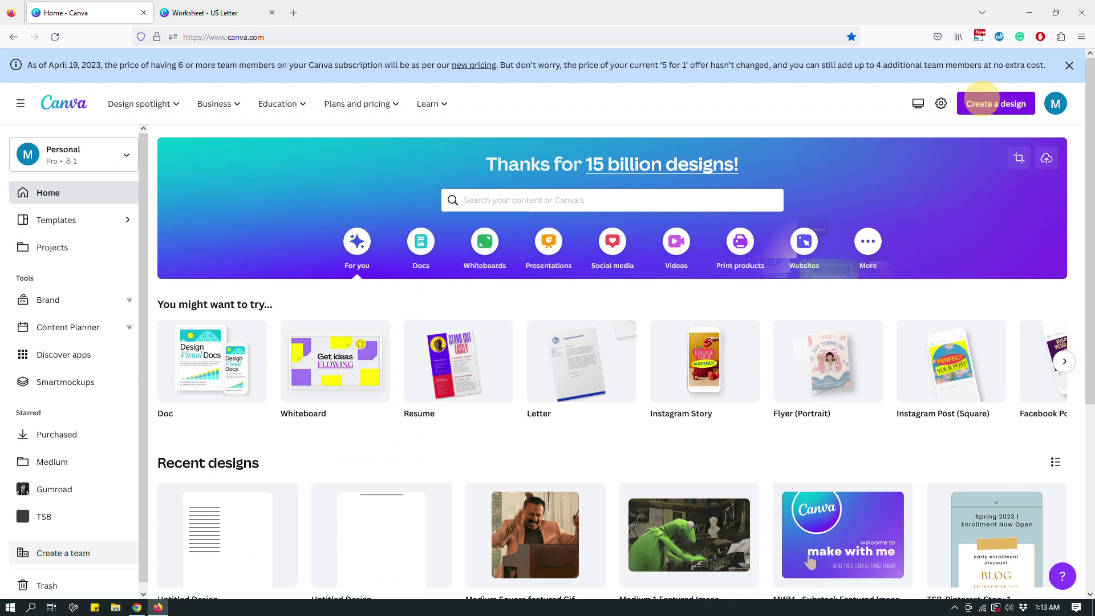
{"action": "left_click", "coordinate": [996, 103]}
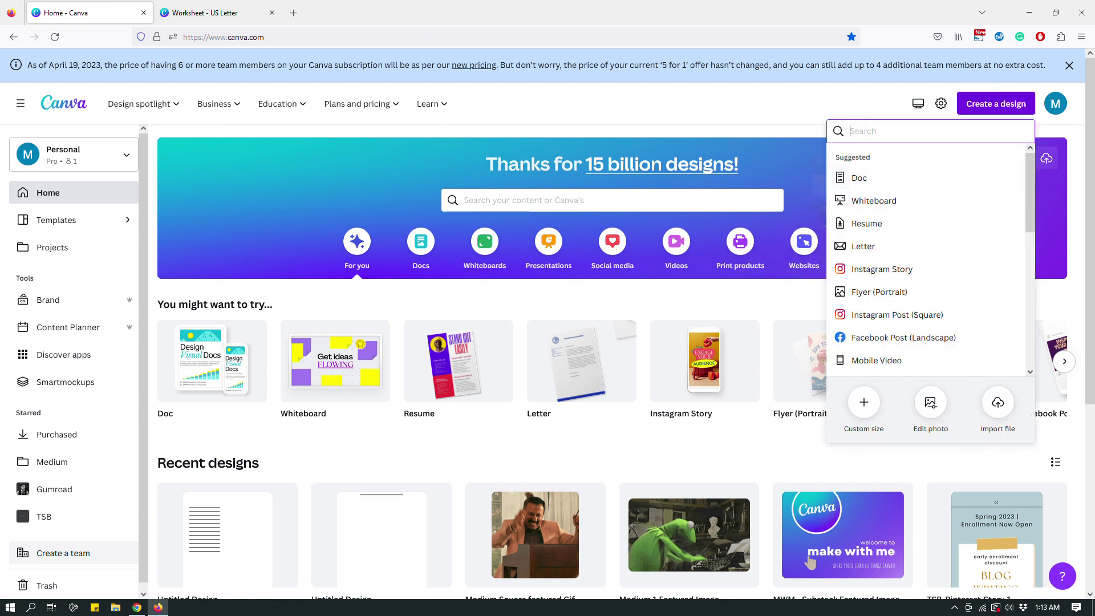
{"action": "type", "text": "letter"}
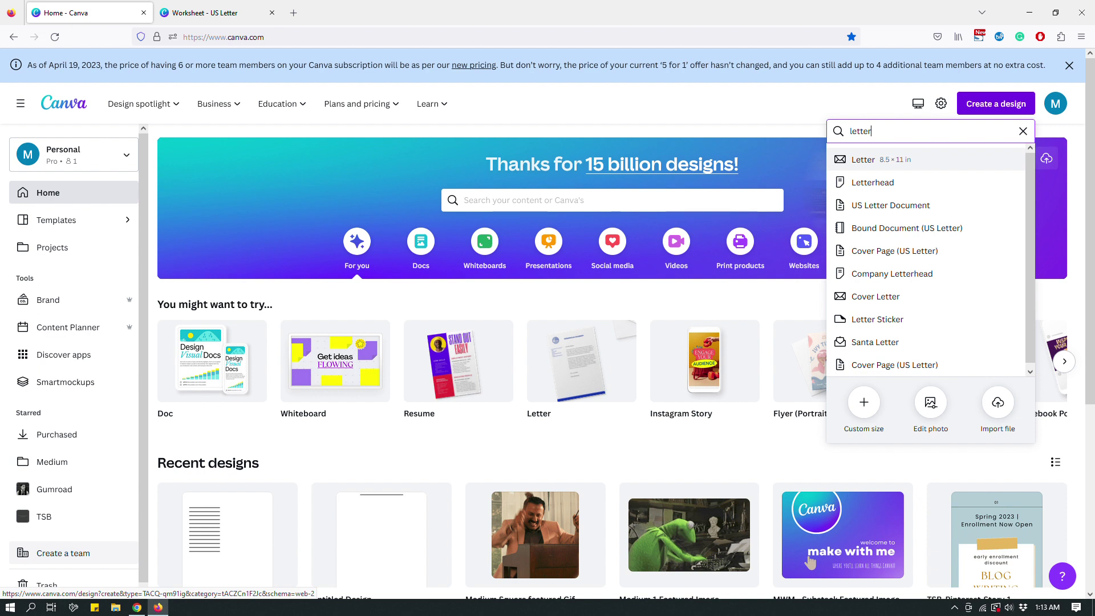
{"action": "left_click", "coordinate": [864, 160]}
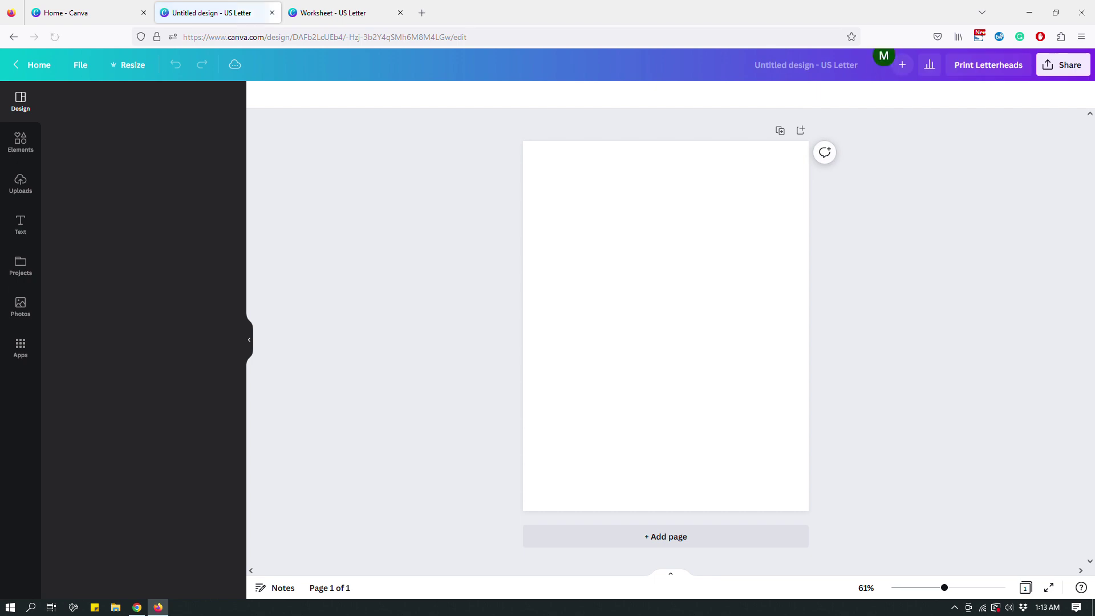
Name the new design "Test 1".
{"action": "left_click", "coordinate": [790, 66]}
{"action": "type", "text": "Test"}
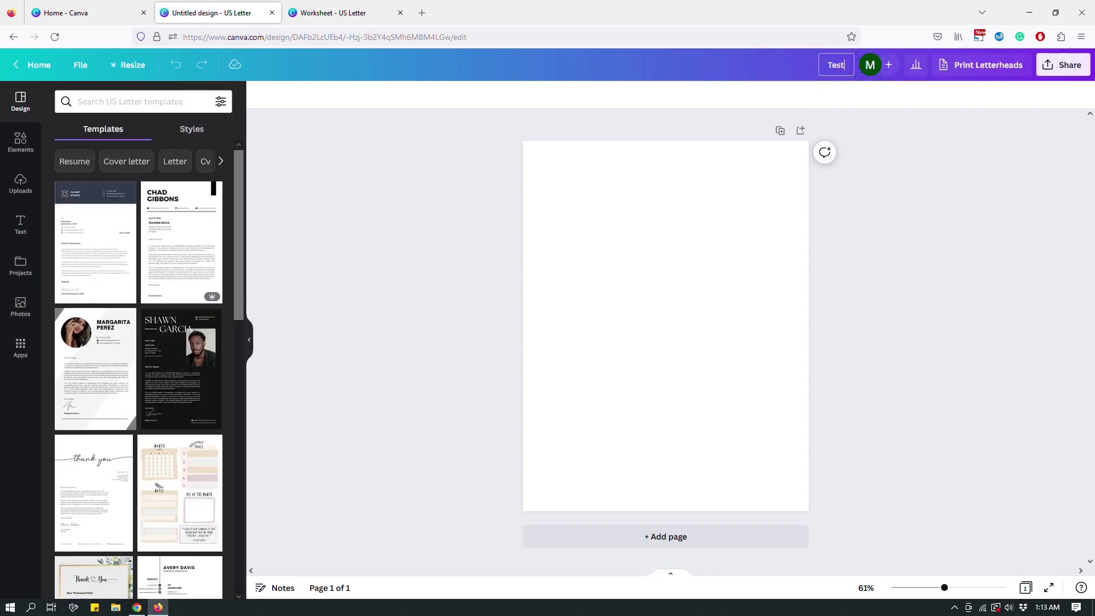
{"action": "key", "text": "Return"}
{"action": "type", "text": "1"}
{"action": "key", "text": "Return"}
{"action": "left_click", "coordinate": [622, 296]}
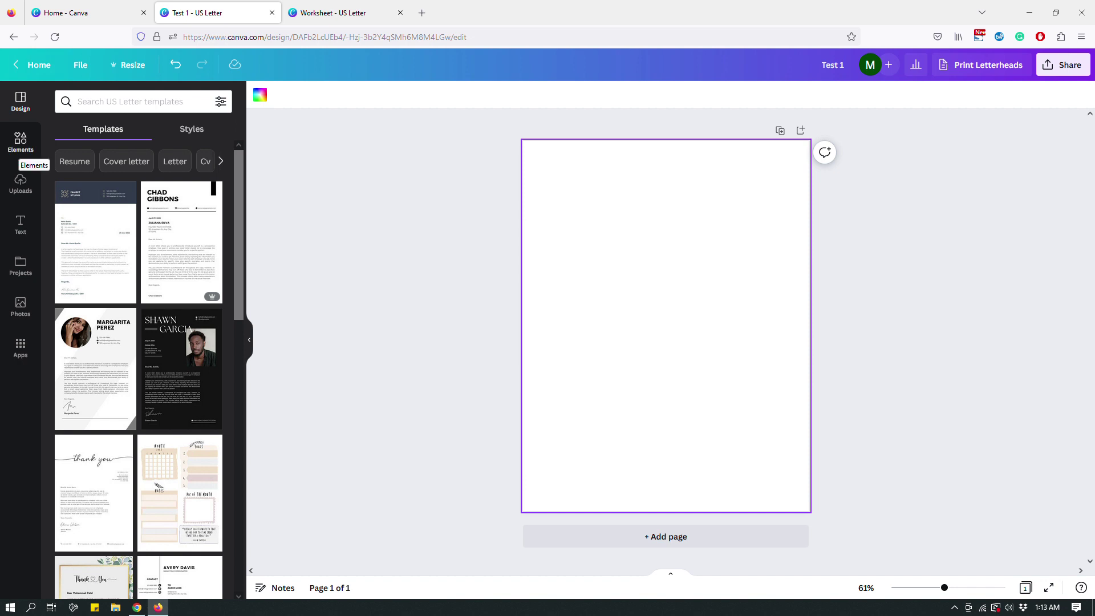
Add a plain straight line near the top of the page and stretch it horizontally from the left margin to the right margin.
{"action": "left_click", "coordinate": [21, 141]}
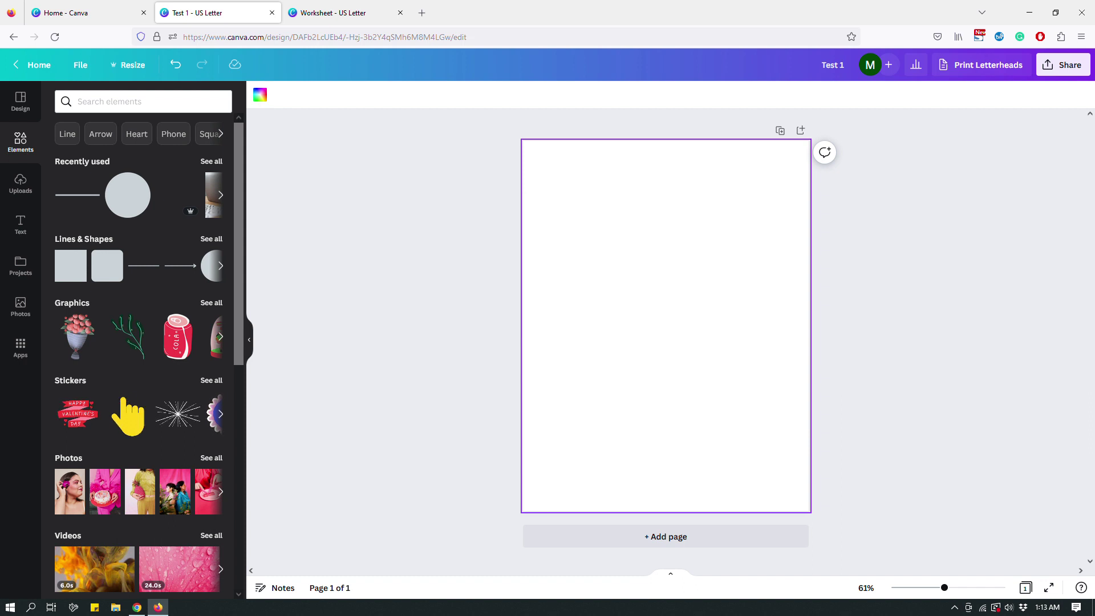
{"action": "left_click", "coordinate": [141, 265]}
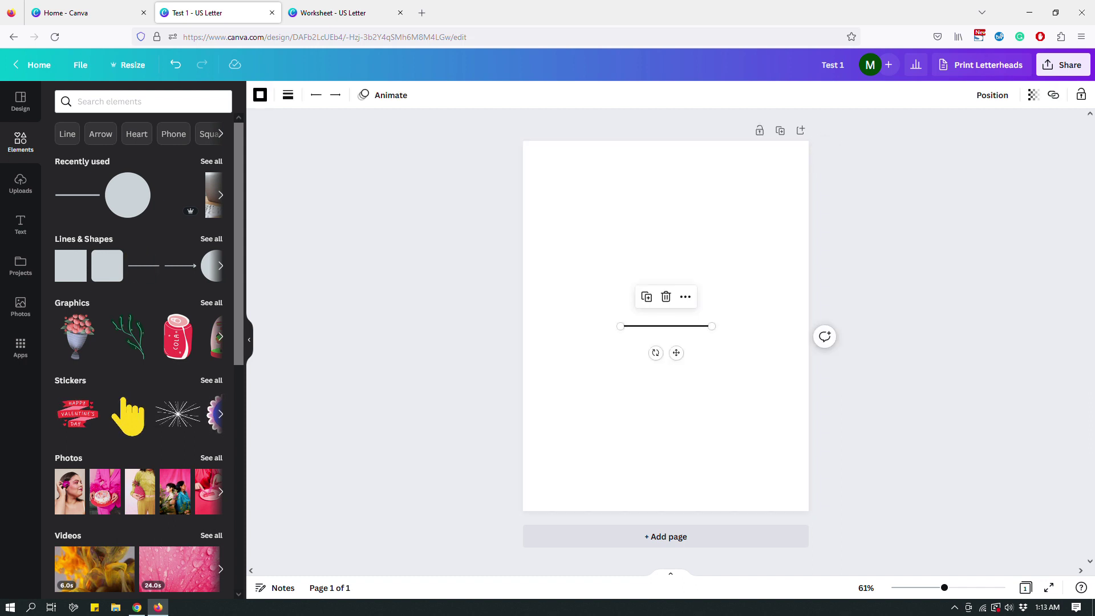
{"action": "left_click_drag", "start_coordinate": [665, 326], "coordinate": [781, 170]}
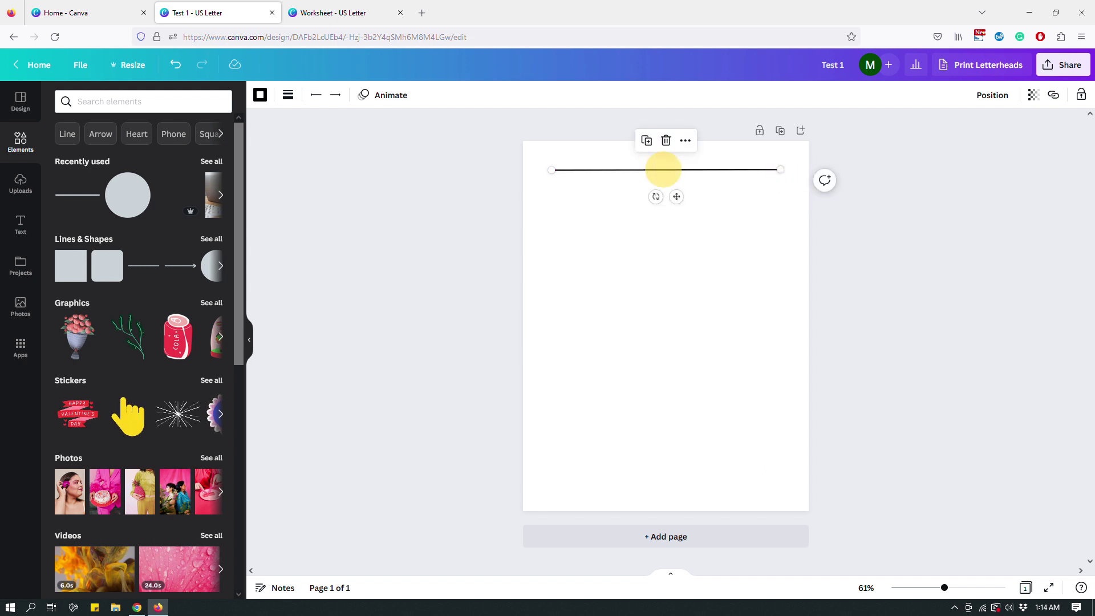
{"action": "left_click_drag", "start_coordinate": [551, 170], "coordinate": [548, 170]}
{"action": "left_click", "coordinate": [670, 235]}
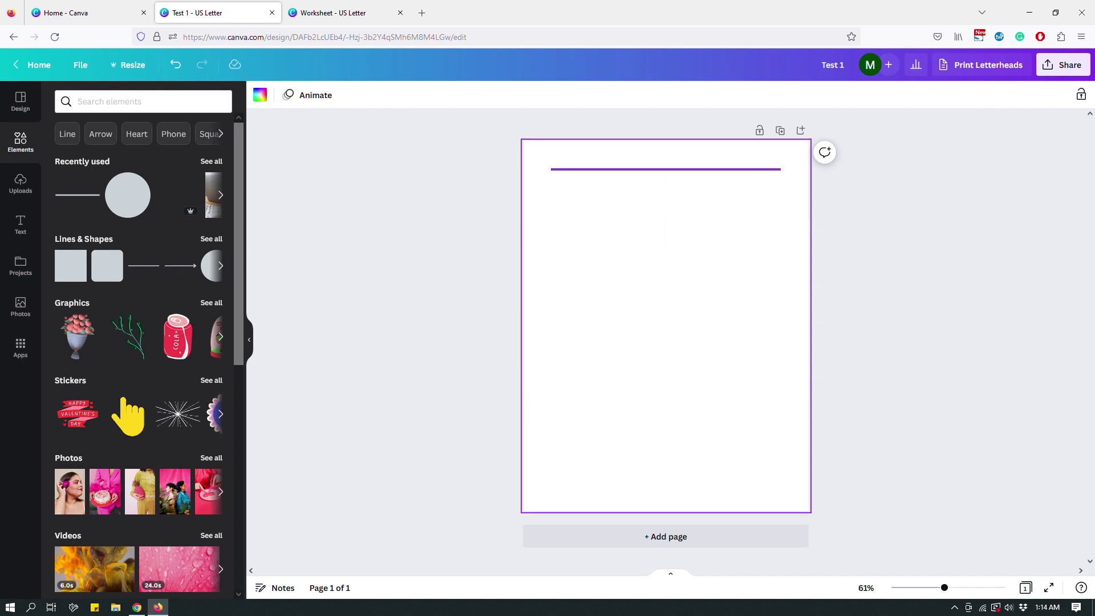
Change the horizontal line's color to the dark blue from the default colors.
{"action": "left_click", "coordinate": [713, 169]}
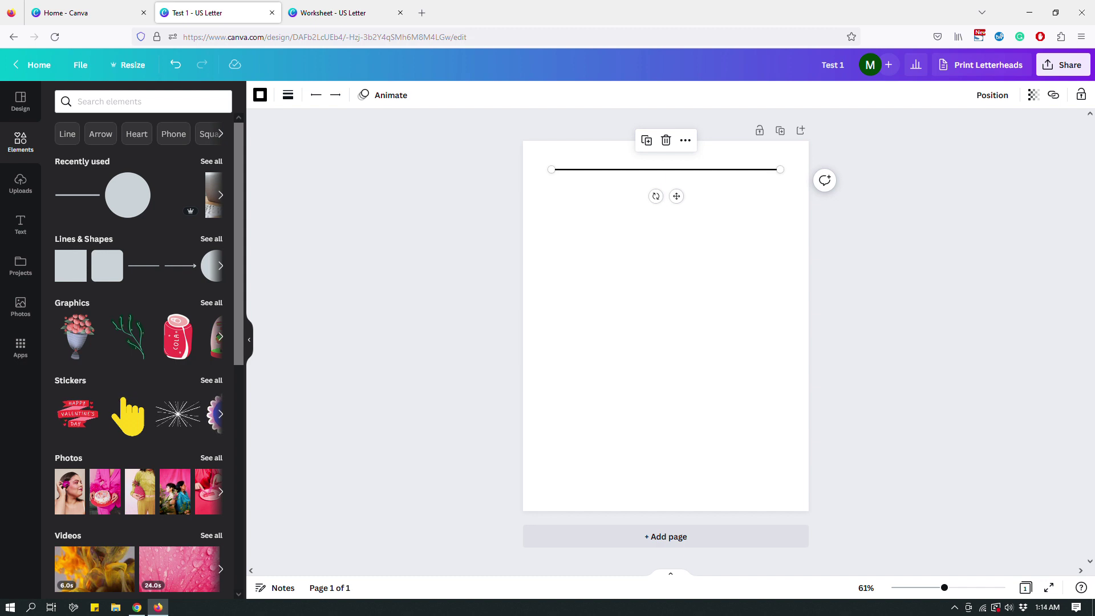
{"action": "left_click", "coordinate": [261, 95]}
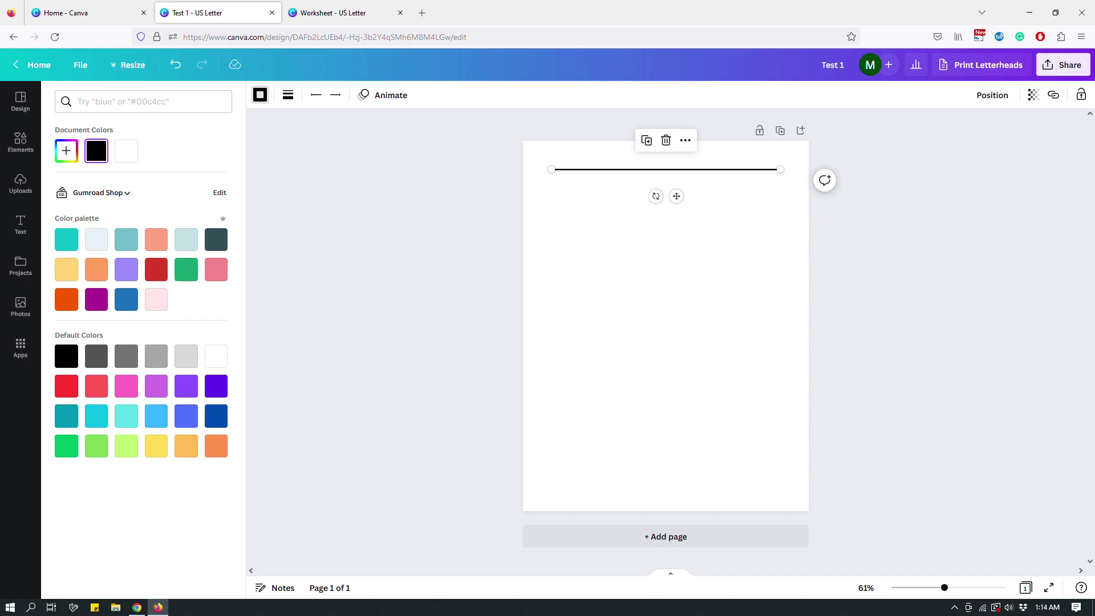
{"action": "left_click", "coordinate": [216, 415]}
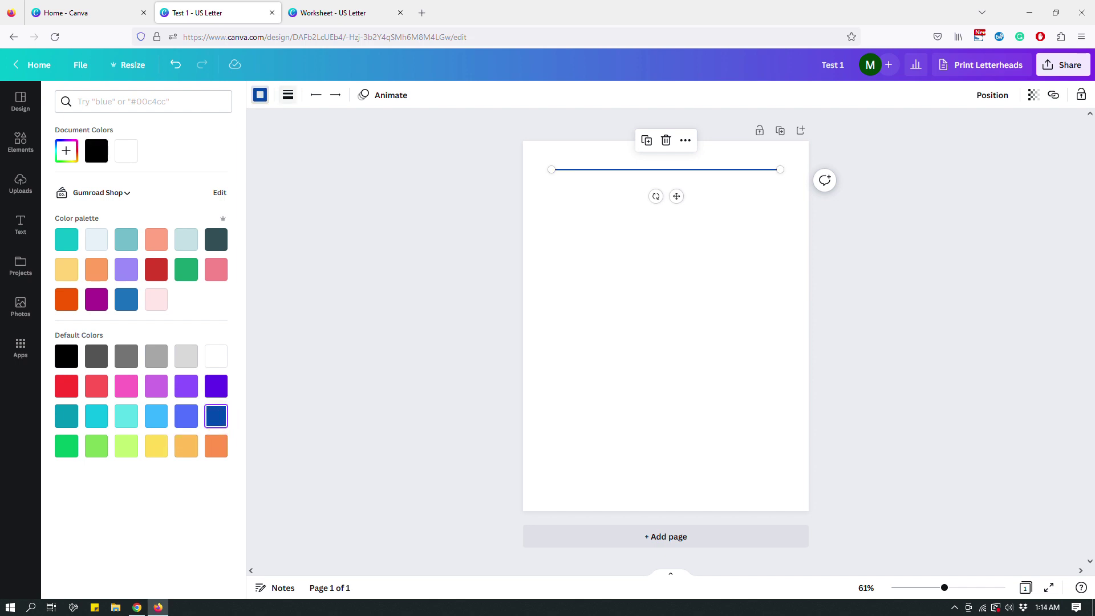
Set the blue line's weight to 3, keeping the solid style, and check the weight setting.
{"action": "left_click", "coordinate": [287, 95]}
{"action": "left_click", "coordinate": [436, 179]}
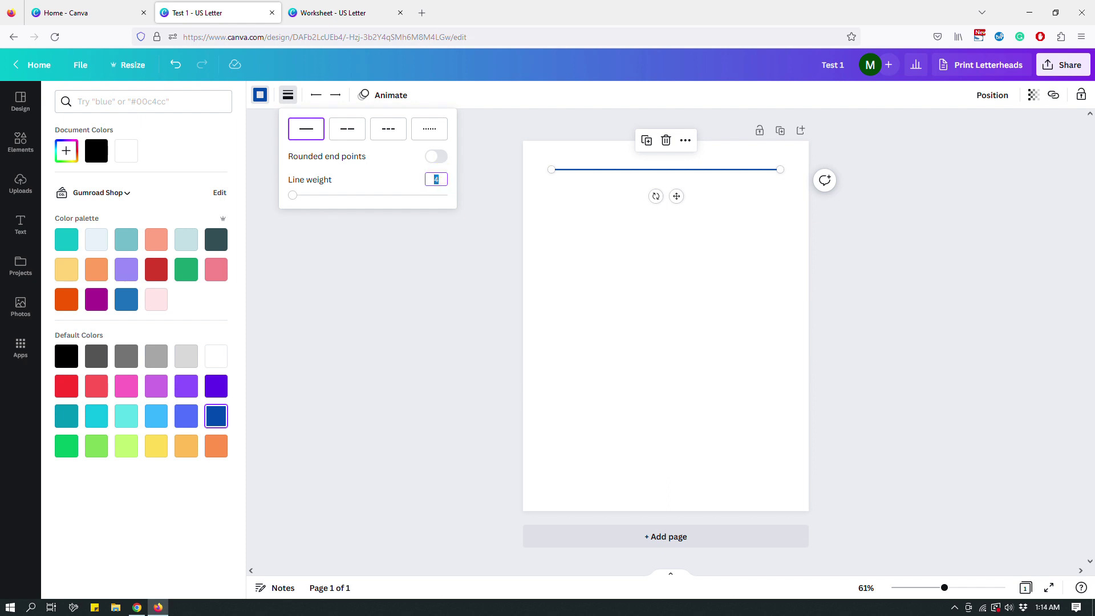
{"action": "type", "text": "3"}
{"action": "key", "text": "Return"}
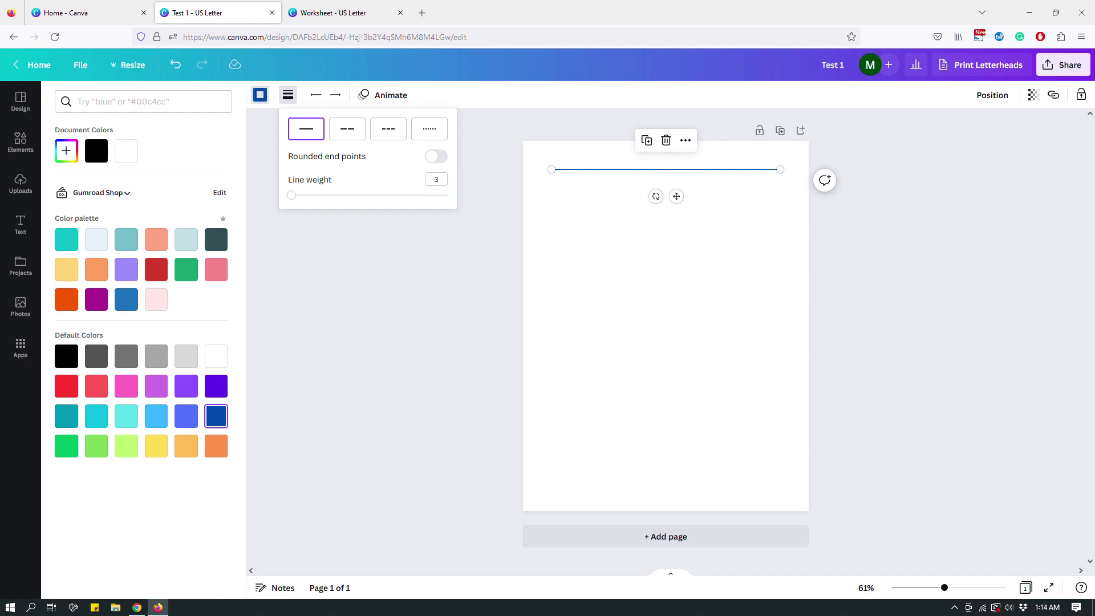
{"action": "left_click", "coordinate": [628, 328]}
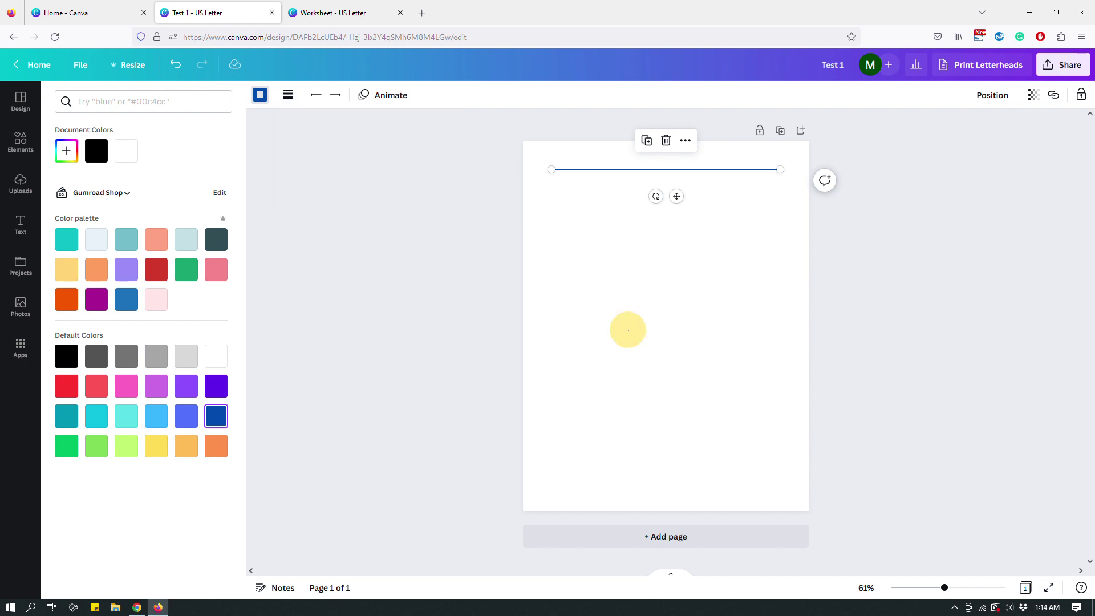
{"action": "left_click", "coordinate": [758, 272]}
{"action": "left_click", "coordinate": [569, 167]}
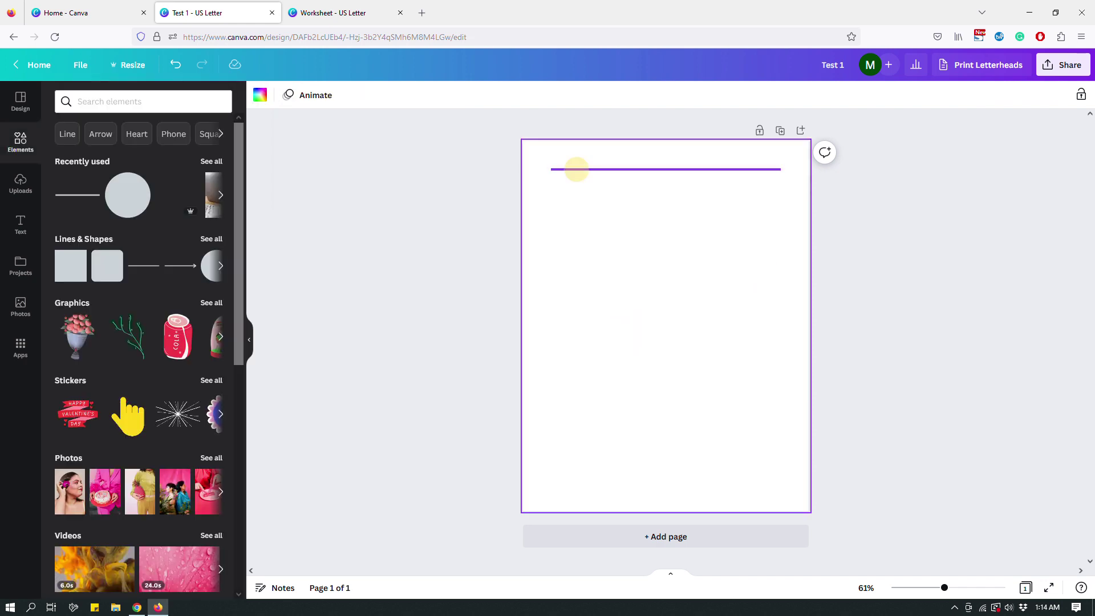
{"action": "left_click", "coordinate": [288, 95]}
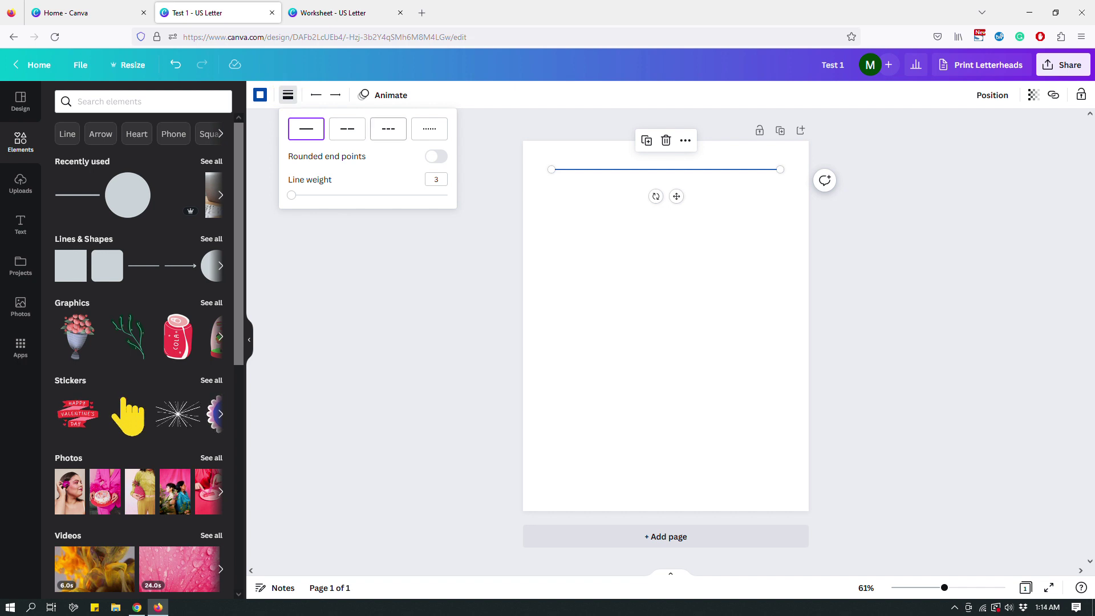
{"action": "left_click", "coordinate": [633, 332]}
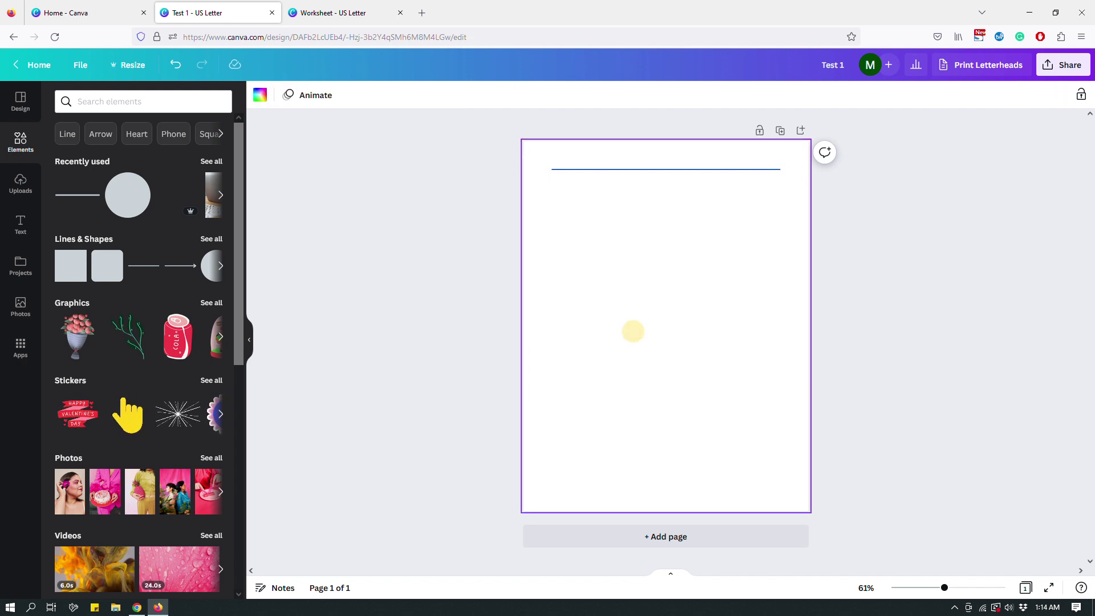
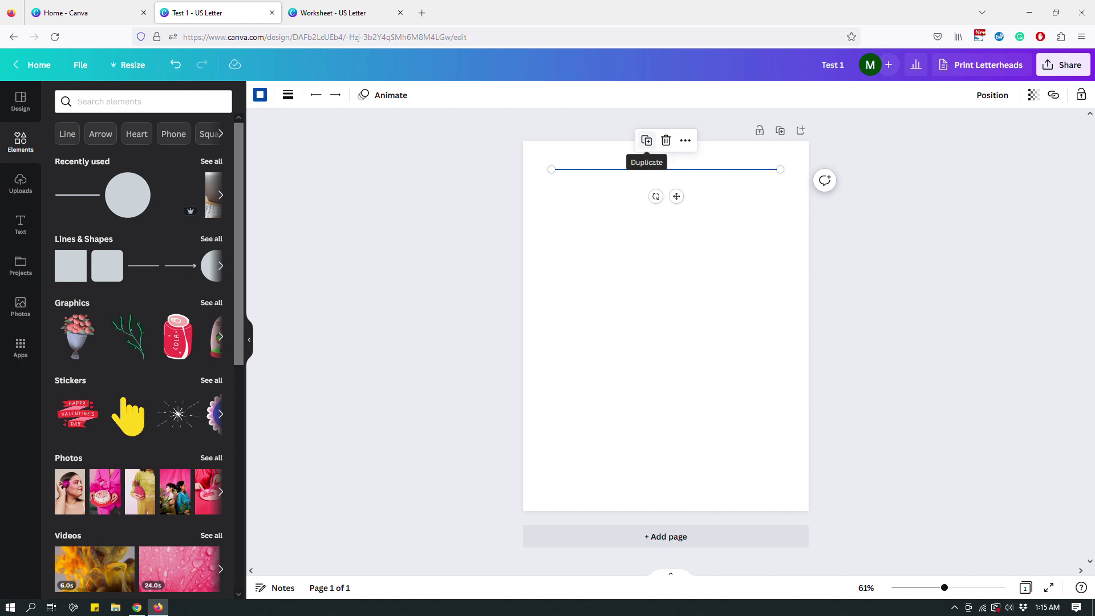
Duplicate the blue line and place the copy a short distance below the original, aligned to the same margins.
{"action": "left_click", "coordinate": [646, 140]}
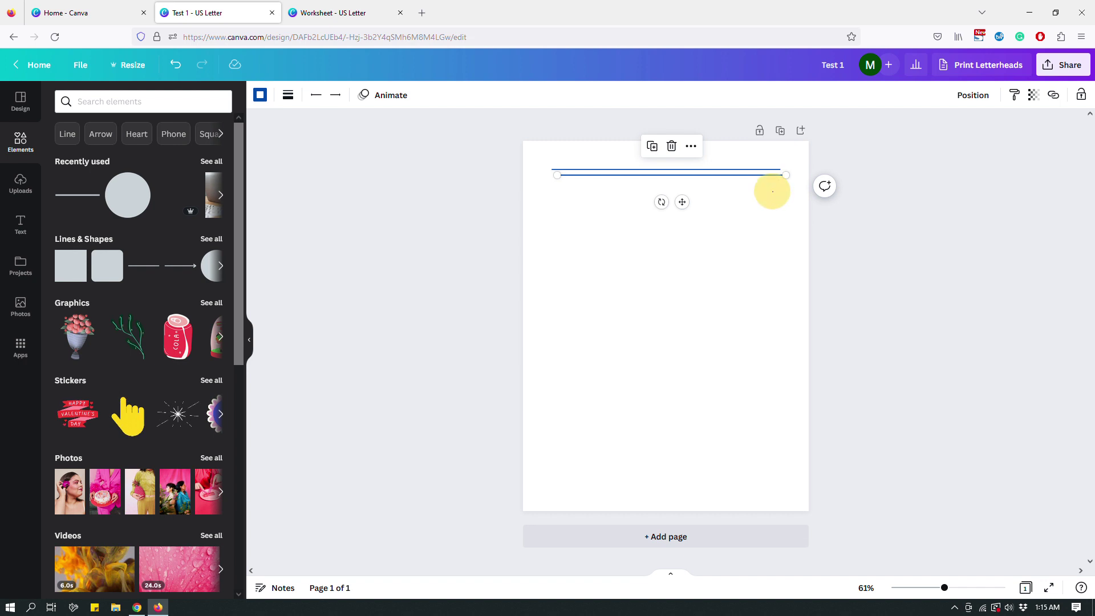
{"action": "left_click", "coordinate": [772, 188]}
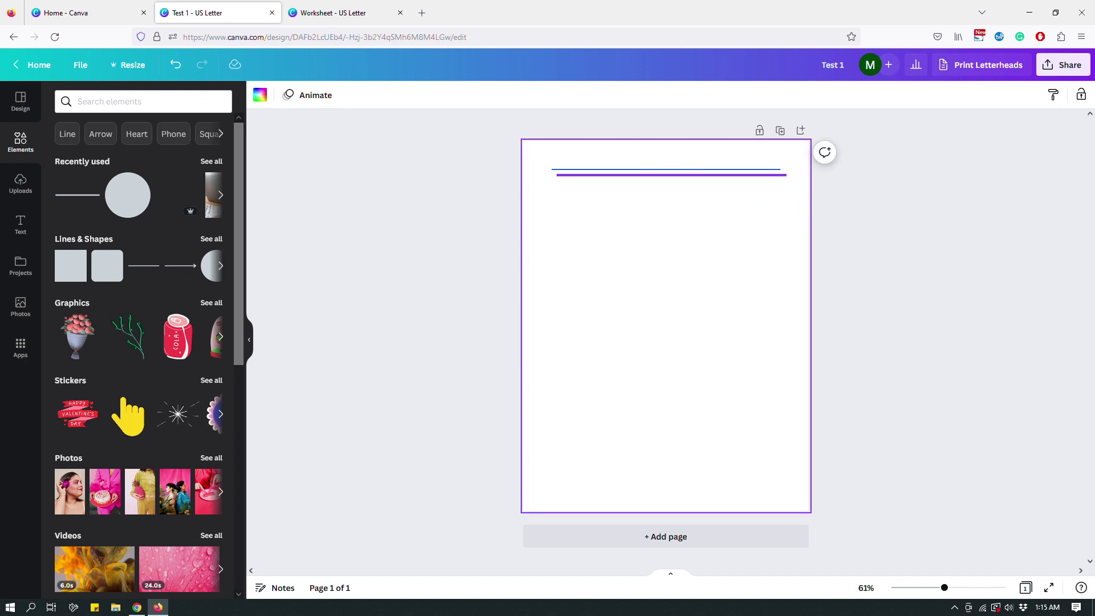
{"action": "left_click_drag", "start_coordinate": [693, 169], "coordinate": [690, 184]}
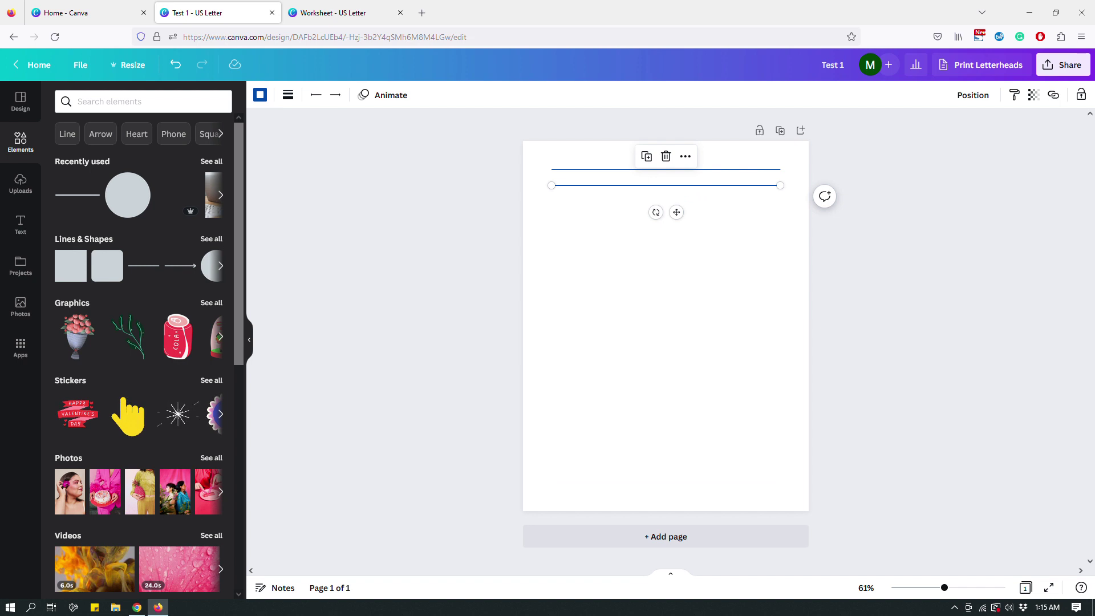
{"action": "left_click", "coordinate": [627, 217]}
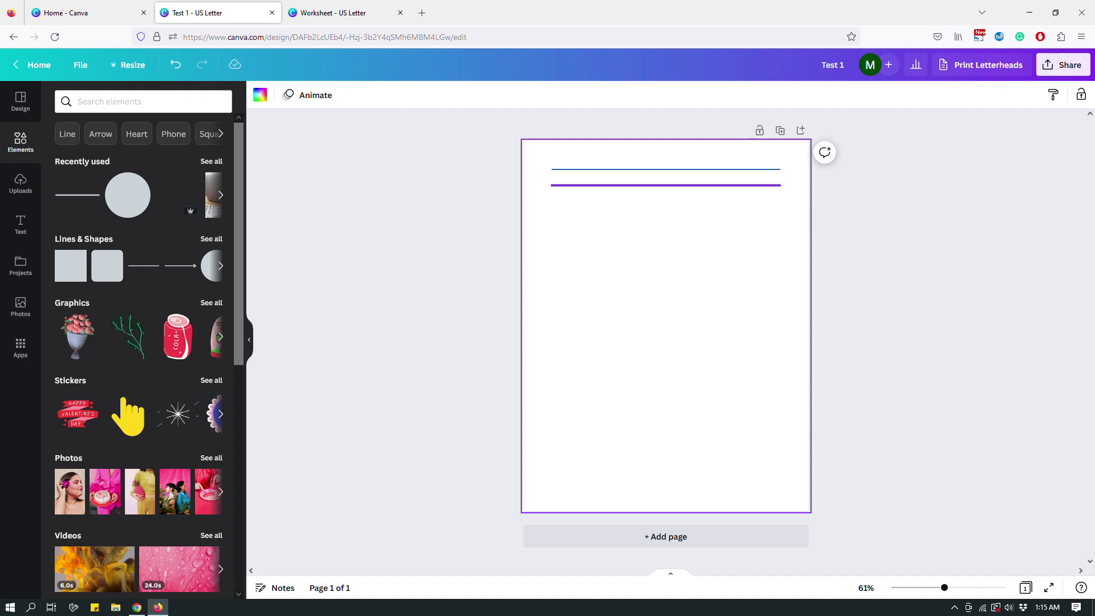
Duplicate the second line and place the copy as the third line, matching the spacing and margins of the lines above.
{"action": "left_click", "coordinate": [703, 185]}
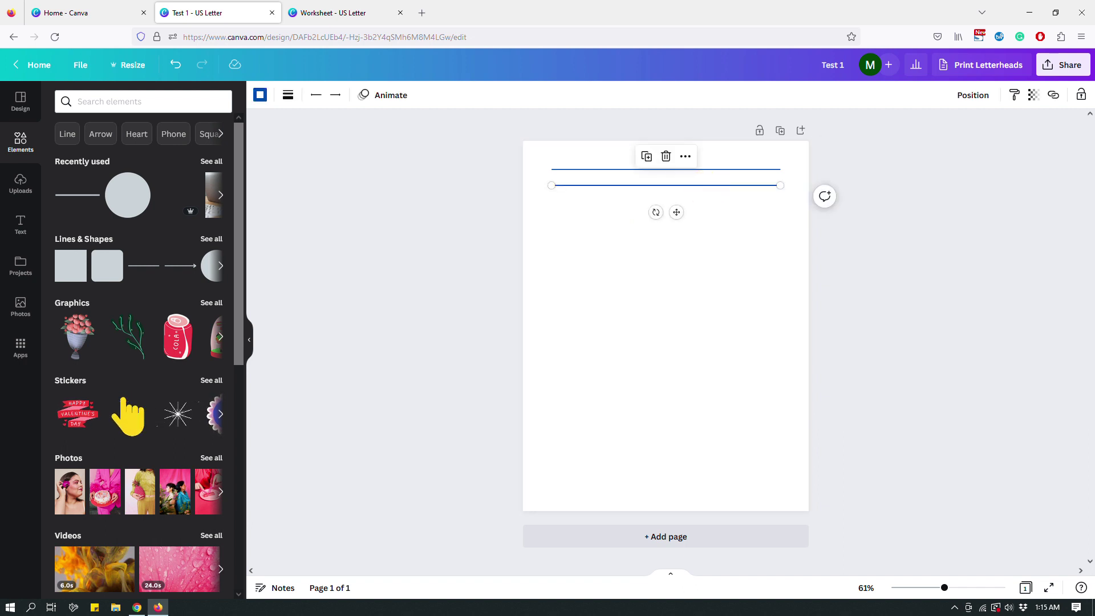
{"action": "left_click", "coordinate": [647, 156]}
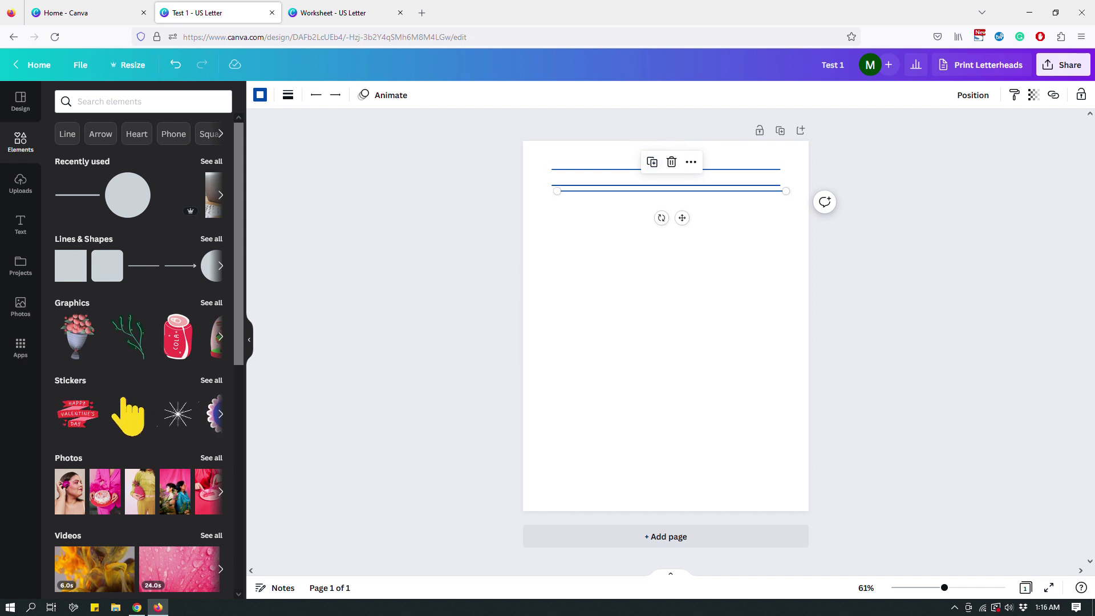
{"action": "left_click_drag", "start_coordinate": [711, 190], "coordinate": [710, 201]}
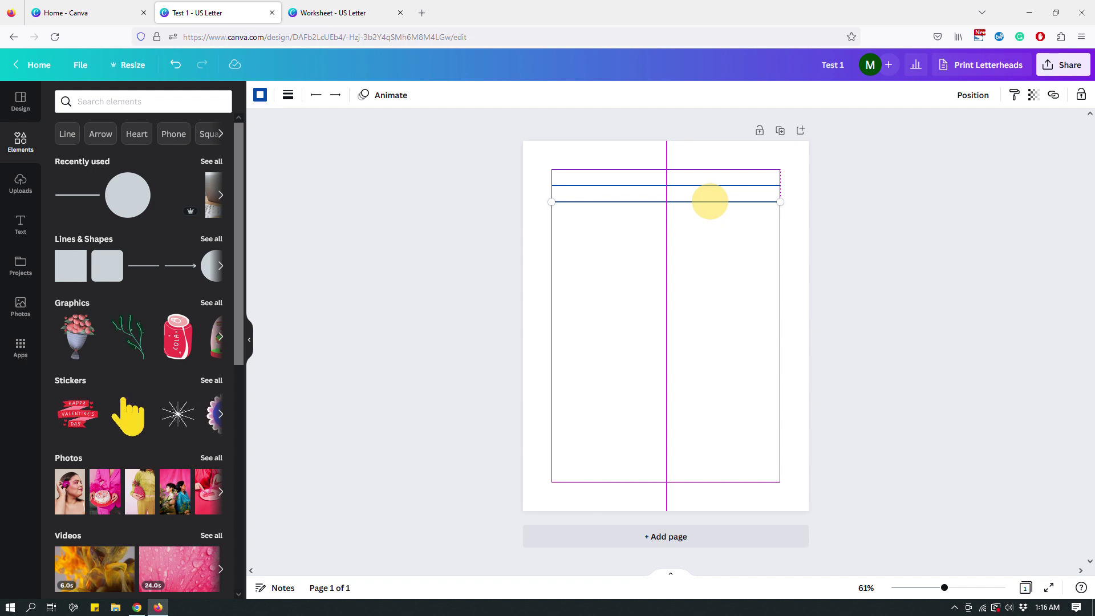
{"action": "left_click_drag", "start_coordinate": [710, 202], "coordinate": [710, 201]}
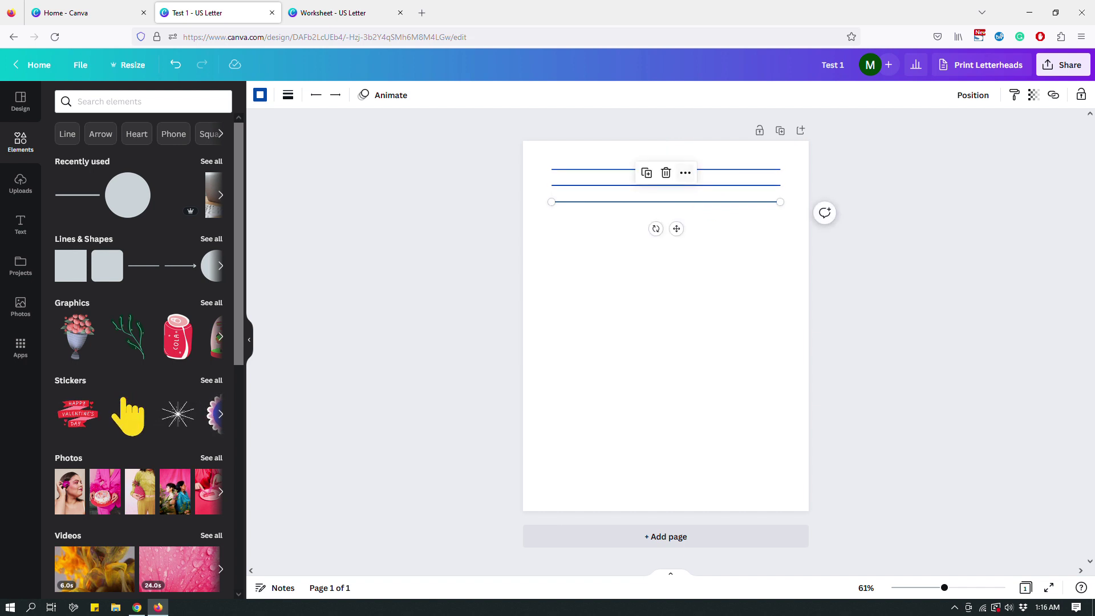
Duplicate the lowest line twice to add the fourth and fifth lines below, keeping them aligned with the margins.
{"action": "left_click", "coordinate": [646, 172]}
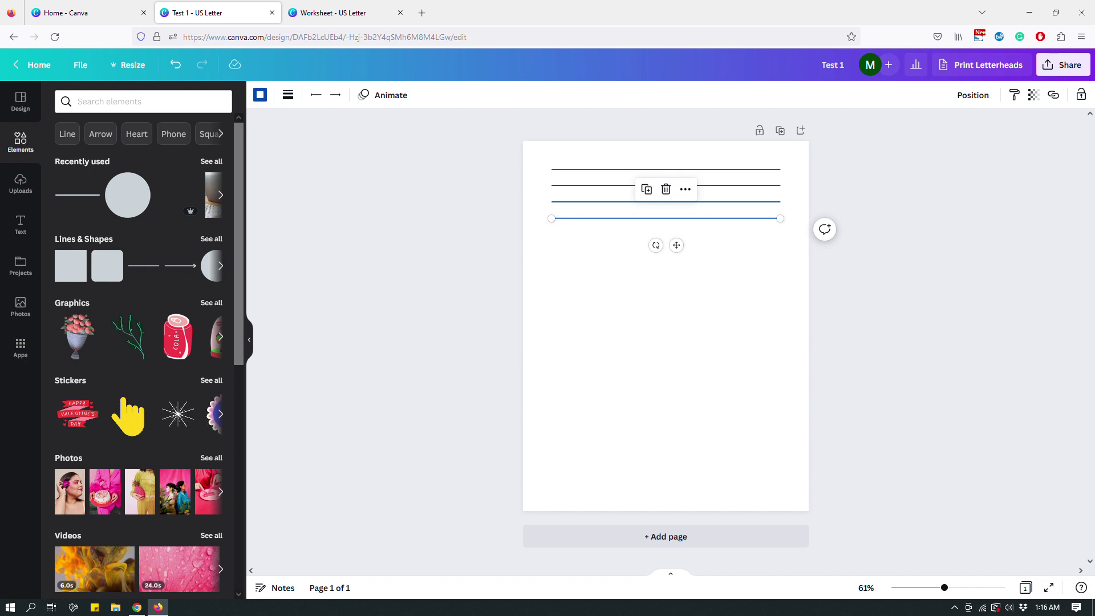
{"action": "left_click", "coordinate": [742, 234]}
{"action": "left_click", "coordinate": [681, 267]}
{"action": "left_click", "coordinate": [756, 257]}
{"action": "left_click", "coordinate": [714, 219]}
{"action": "left_click", "coordinate": [646, 188]}
{"action": "left_click_drag", "start_coordinate": [689, 224], "coordinate": [687, 234]}
{"action": "left_click", "coordinate": [763, 322]}
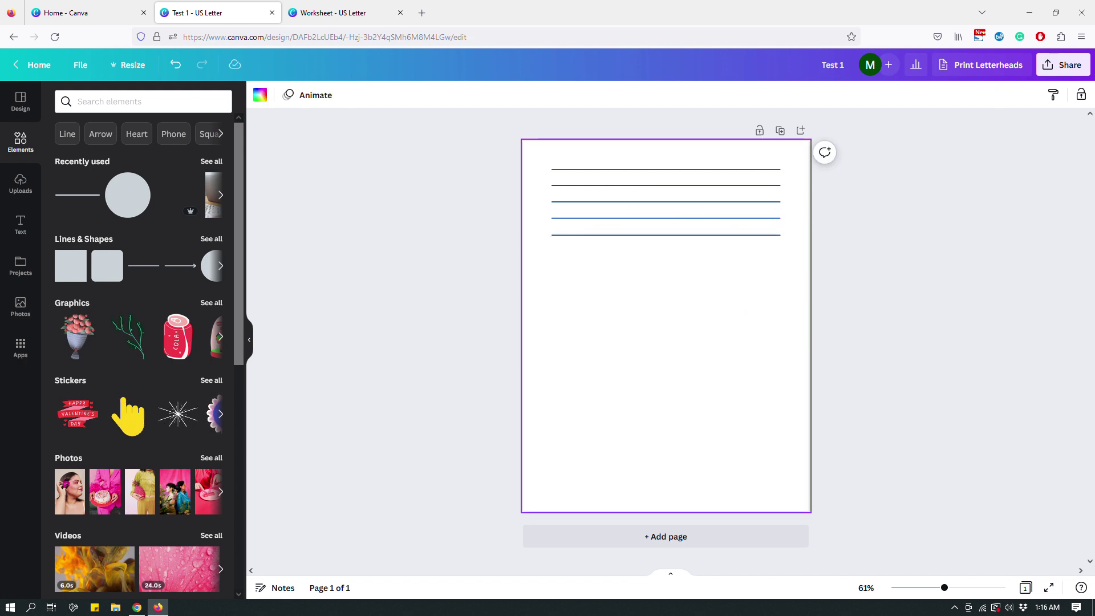
Continue down the page with three more duplicated lines, placing the sixth, seventh and eighth under the fifth.
{"action": "left_click", "coordinate": [642, 235]}
{"action": "left_click", "coordinate": [646, 206]}
{"action": "left_click_drag", "start_coordinate": [648, 244], "coordinate": [596, 253]}
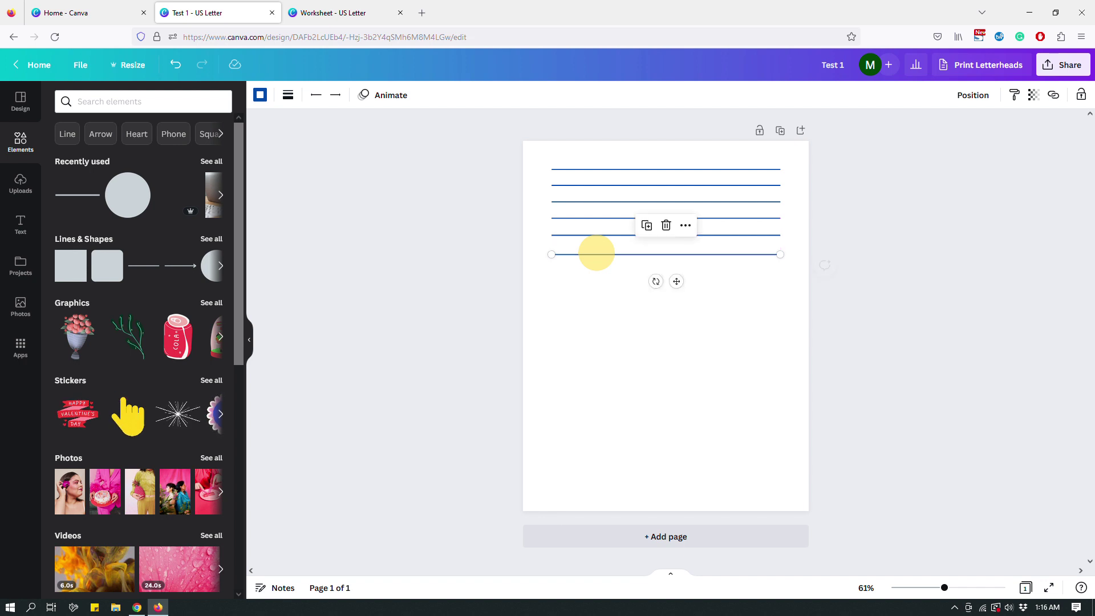
{"action": "left_click", "coordinate": [647, 226]}
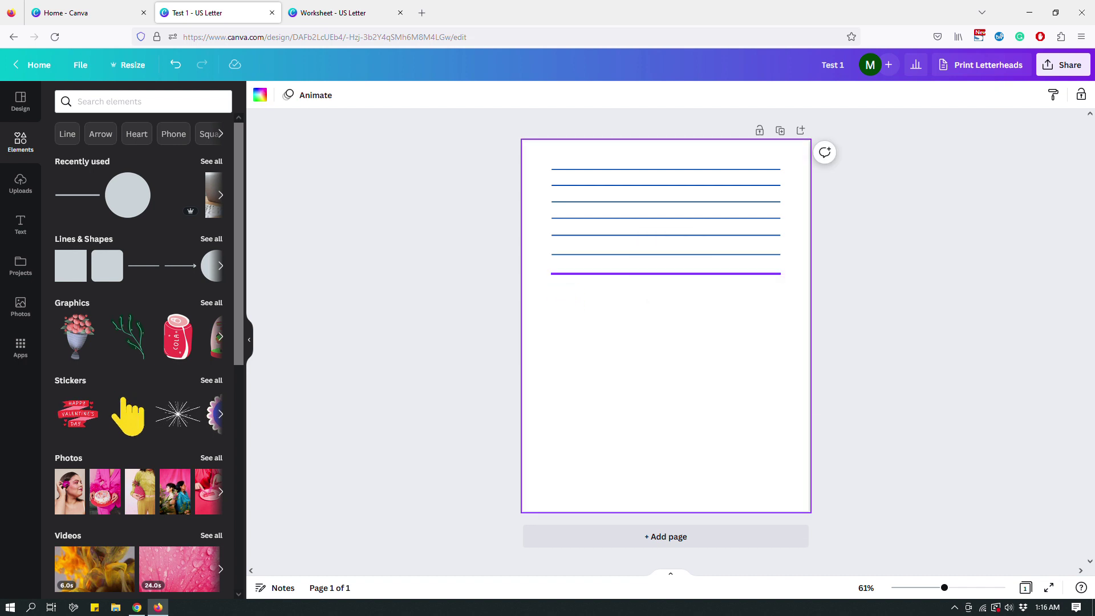
{"action": "left_click", "coordinate": [646, 244]}
{"action": "left_click_drag", "start_coordinate": [630, 280], "coordinate": [630, 293]}
{"action": "left_click", "coordinate": [780, 384]}
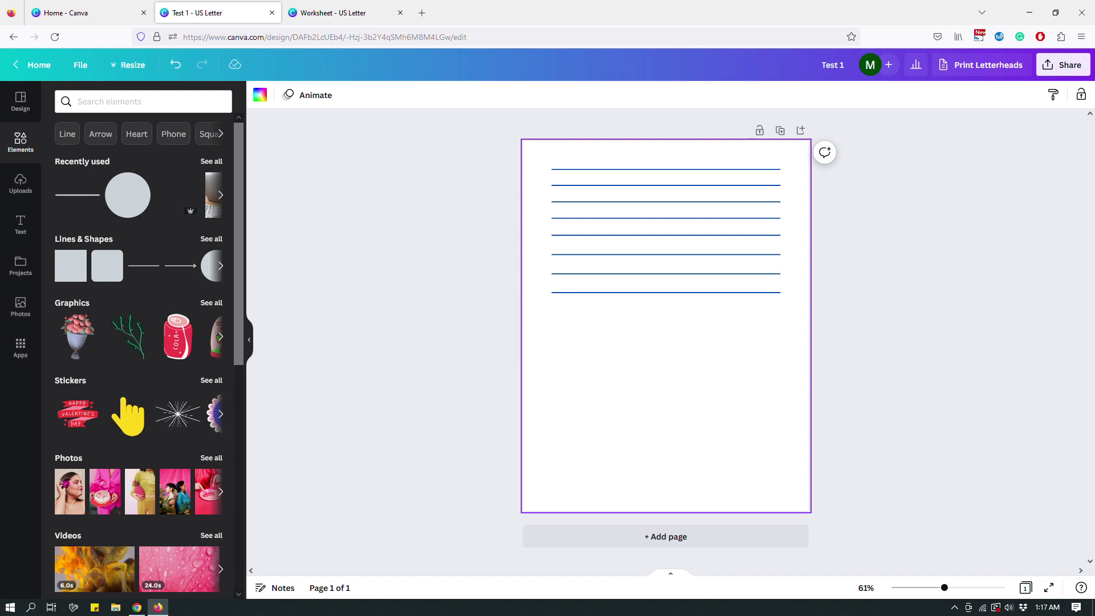
Duplicate the eighth line and its copies to add the ninth, tenth and eleventh lines below it.
{"action": "left_click", "coordinate": [726, 292]}
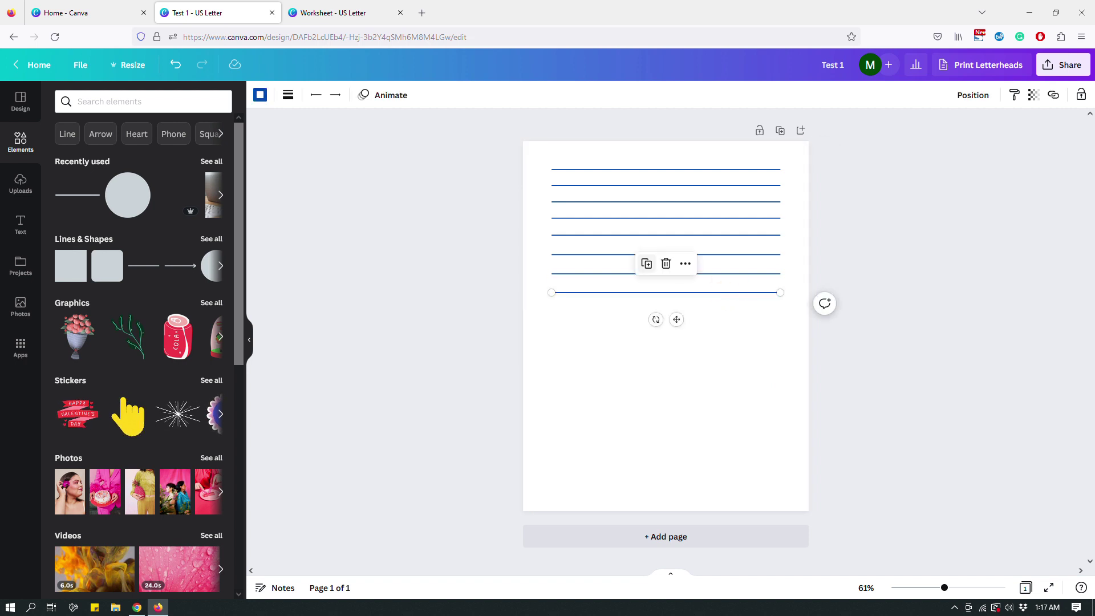
{"action": "left_click", "coordinate": [653, 269]}
{"action": "left_click_drag", "start_coordinate": [648, 297], "coordinate": [635, 344]}
{"action": "left_click", "coordinate": [647, 280]}
{"action": "left_click", "coordinate": [634, 363]}
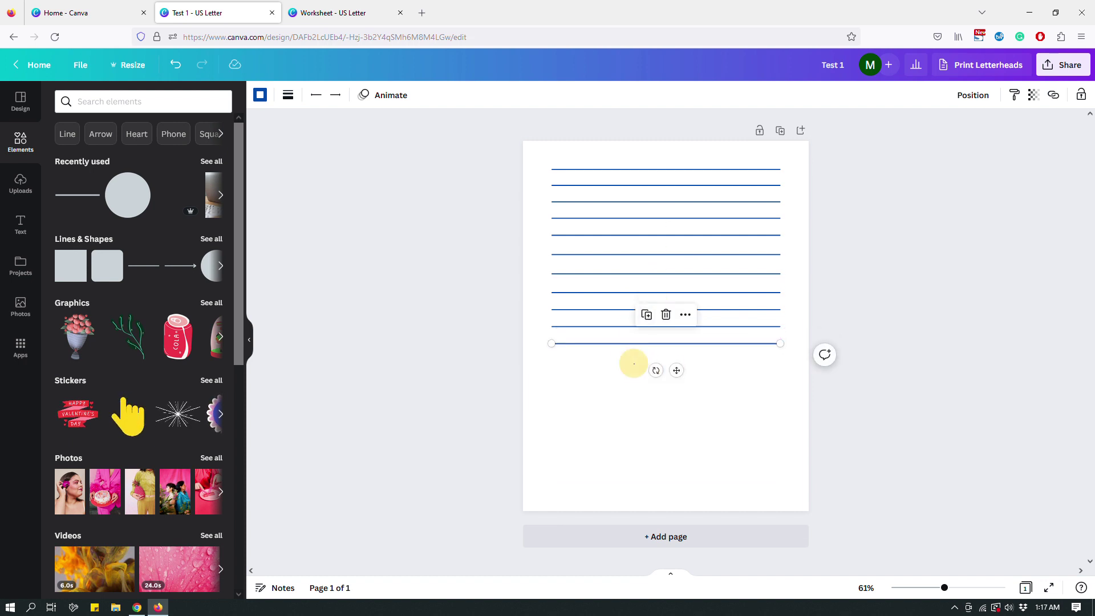
Add the twelfth, thirteenth and fourteenth lines as duplicates below the eleventh, roughly spaced and aligned to the margins.
{"action": "left_click", "coordinate": [641, 342]}
{"action": "left_click_drag", "start_coordinate": [641, 343], "coordinate": [637, 366]}
{"action": "left_click", "coordinate": [738, 427]}
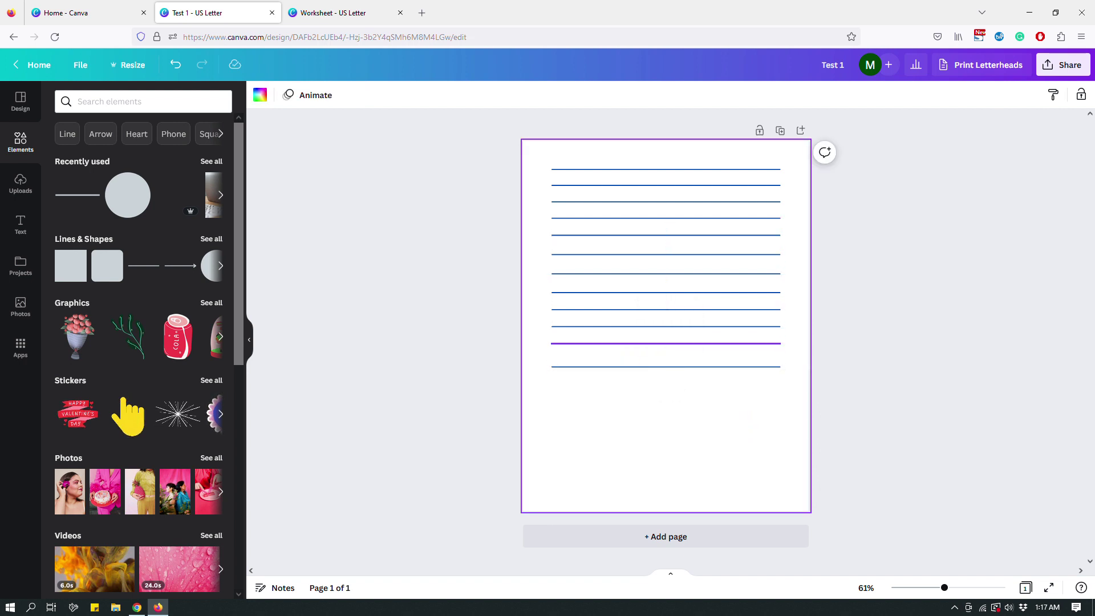
{"action": "left_click", "coordinate": [650, 365]}
{"action": "left_click_drag", "start_coordinate": [653, 367], "coordinate": [656, 381]}
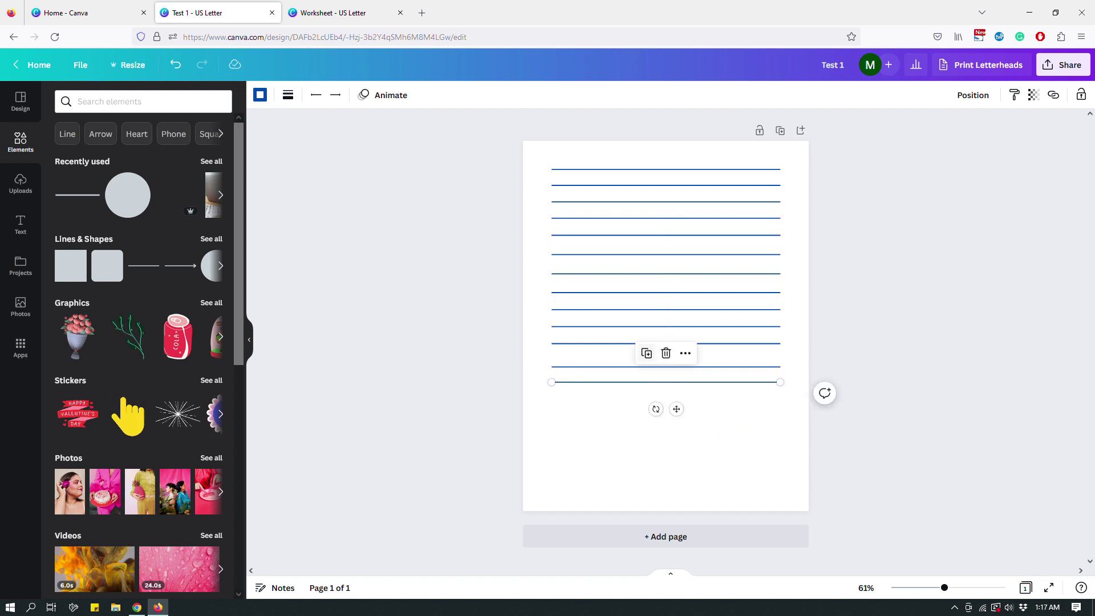
{"action": "left_click", "coordinate": [655, 399]}
{"action": "left_click", "coordinate": [633, 382]}
{"action": "left_click", "coordinate": [652, 358]}
{"action": "left_click_drag", "start_coordinate": [617, 389], "coordinate": [615, 399]}
{"action": "left_click", "coordinate": [620, 414]}
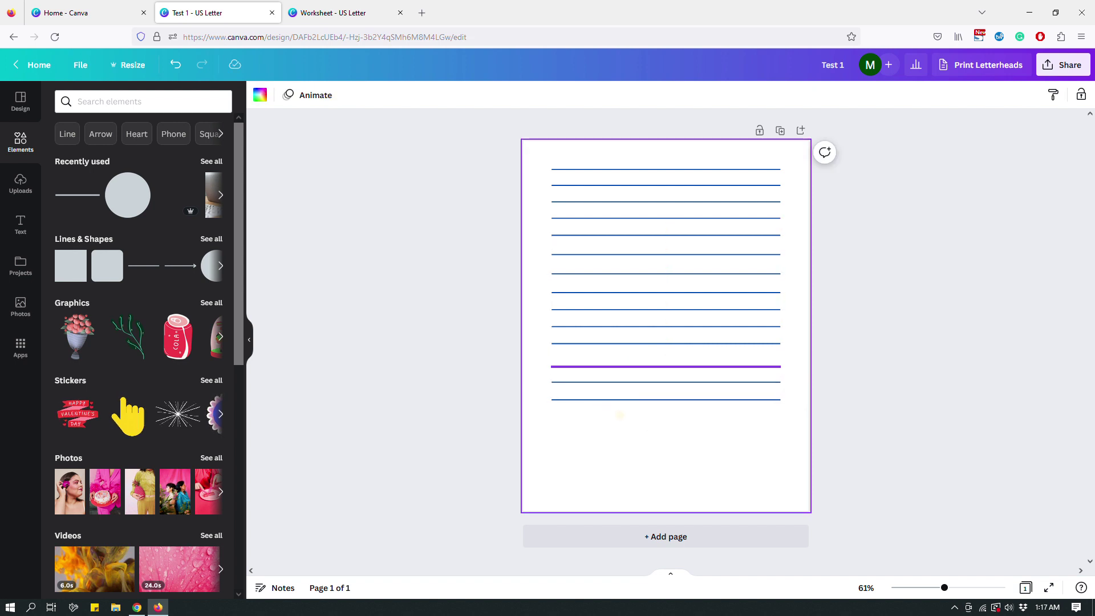
Duplicate the fourteenth line and its copies to place the fifteenth, sixteenth and seventeenth lines in the lower part of the page.
{"action": "left_click", "coordinate": [637, 400]}
{"action": "left_click", "coordinate": [646, 370]}
{"action": "left_click_drag", "start_coordinate": [633, 406], "coordinate": [631, 422]}
{"action": "left_click", "coordinate": [628, 440]}
{"action": "left_click", "coordinate": [626, 420]}
{"action": "left_click_drag", "start_coordinate": [628, 422], "coordinate": [635, 461]}
{"action": "left_click", "coordinate": [616, 452]}
{"action": "left_click", "coordinate": [630, 436]}
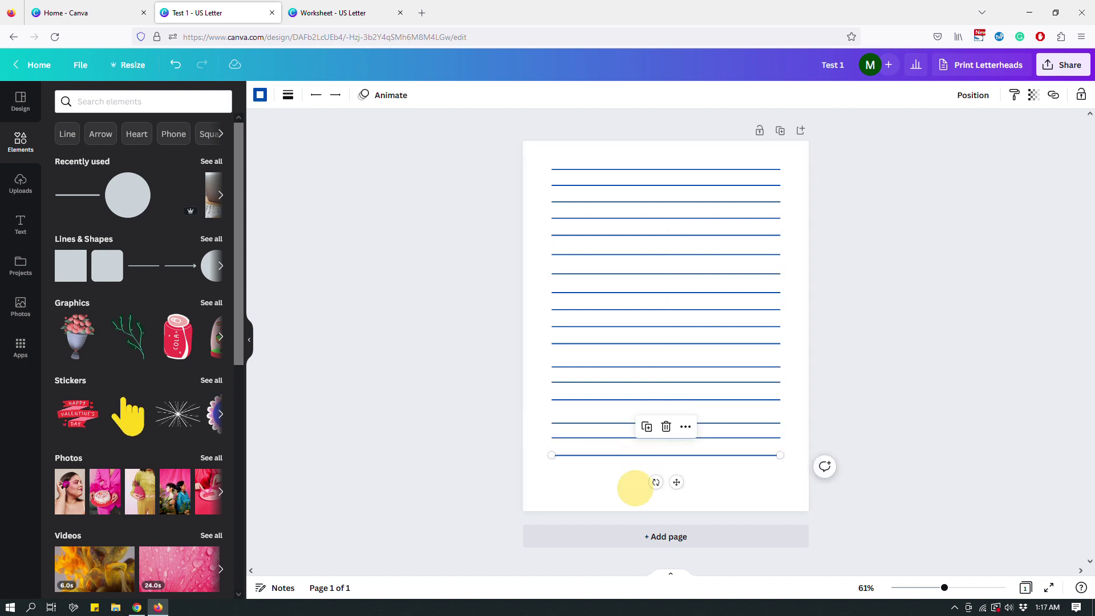
{"action": "left_click", "coordinate": [616, 474]}
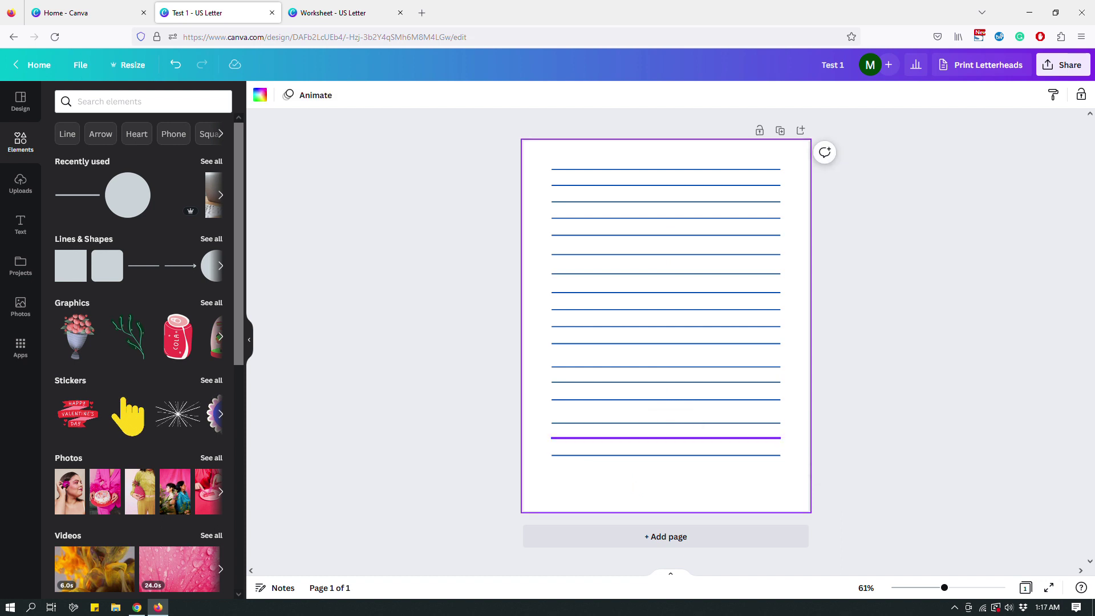
Duplicate the seventeenth line and position the copy as the last line, slightly above the bottom margin.
{"action": "left_click", "coordinate": [641, 454]}
{"action": "left_click", "coordinate": [647, 426]}
{"action": "left_click_drag", "start_coordinate": [636, 464], "coordinate": [631, 482]}
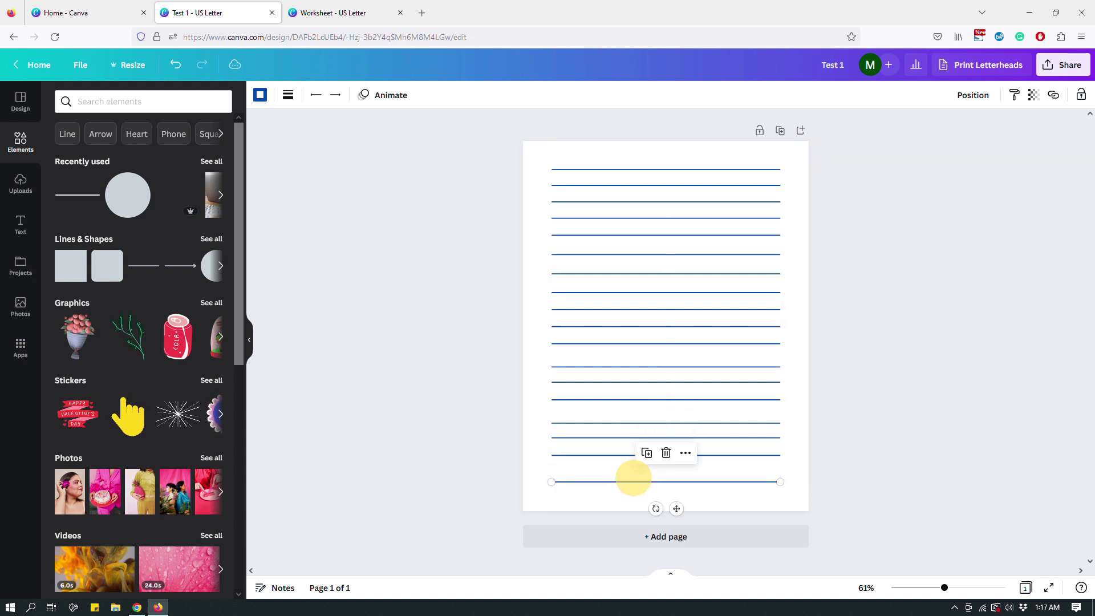
{"action": "left_click", "coordinate": [892, 398]}
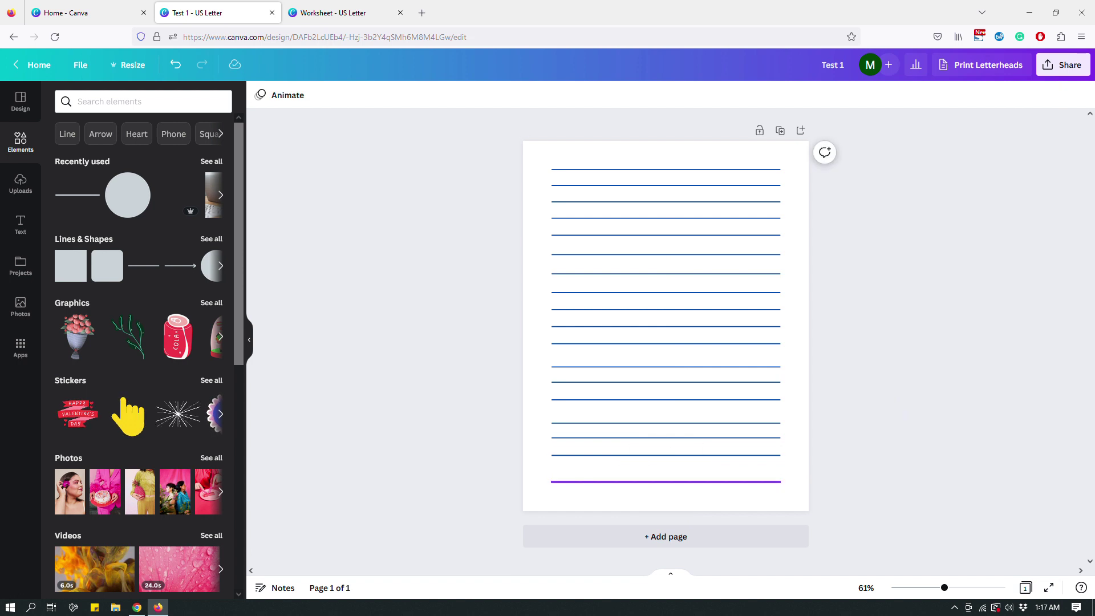
{"action": "left_click_drag", "start_coordinate": [667, 482], "coordinate": [669, 475]}
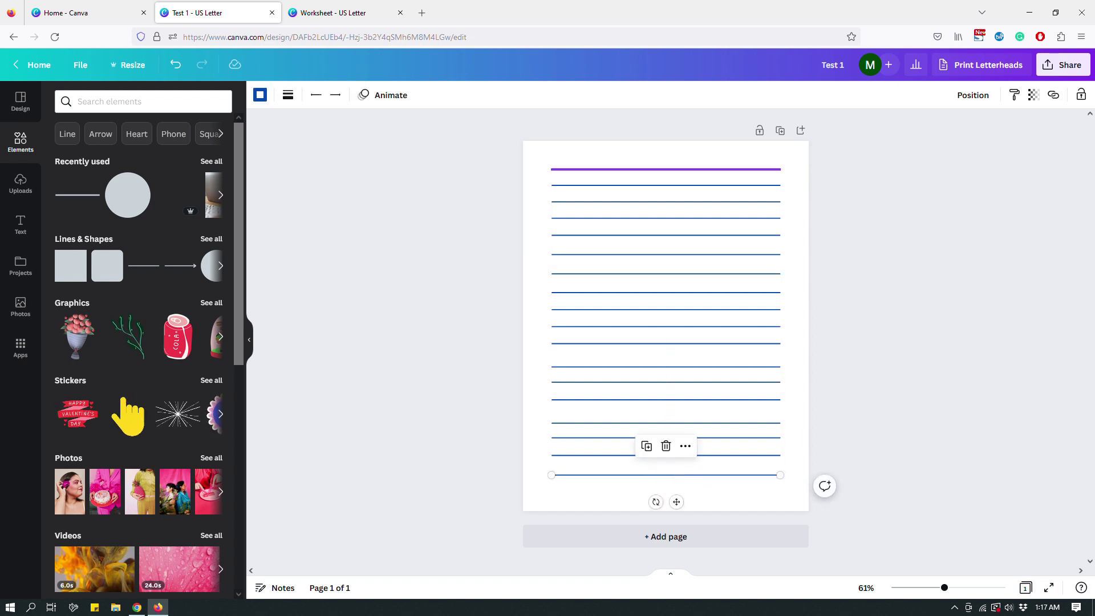
Move the first line slightly down from the top margin.
{"action": "left_click", "coordinate": [602, 169]}
{"action": "left_click_drag", "start_coordinate": [602, 169], "coordinate": [602, 174]}
{"action": "left_click", "coordinate": [859, 253]}
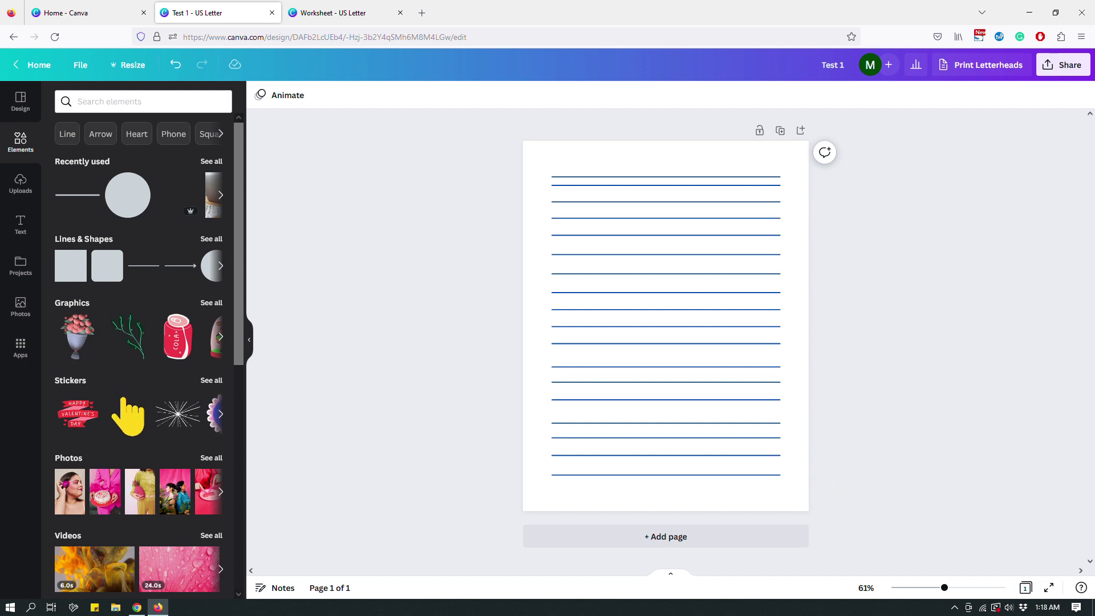
{"action": "left_click", "coordinate": [808, 462]}
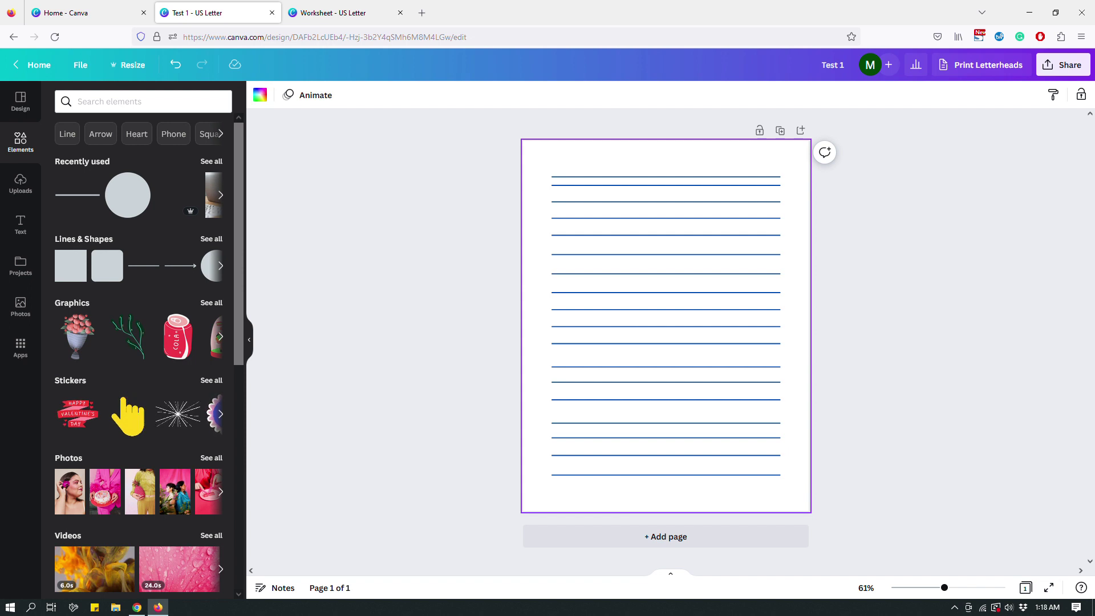
Select all the lines and space them evenly with Tidy up.
{"action": "left_click_drag", "start_coordinate": [840, 488], "coordinate": [660, 173]}
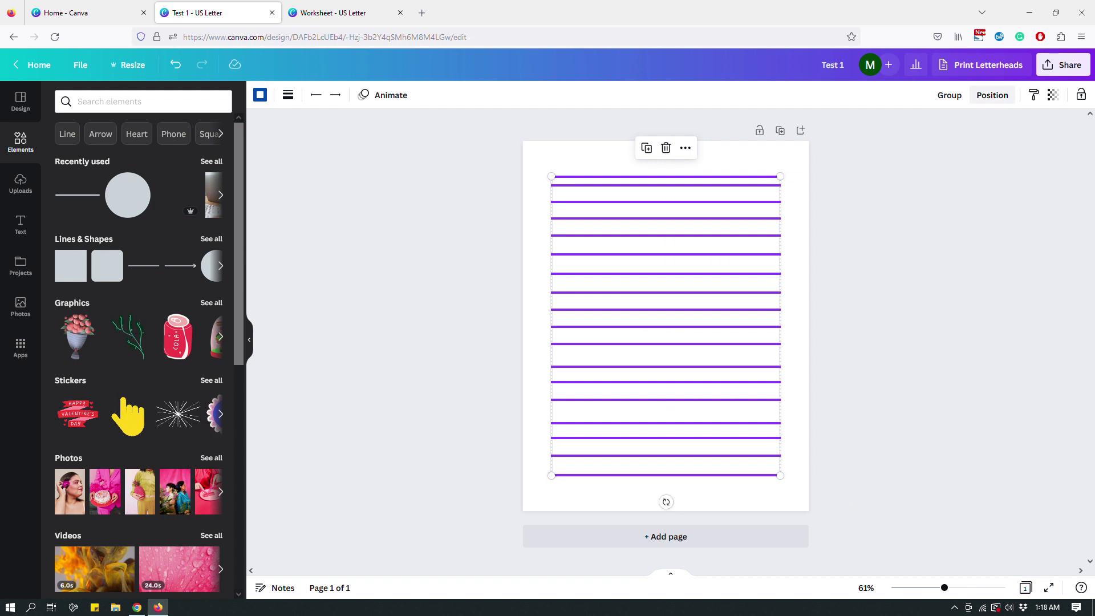
{"action": "left_click", "coordinate": [995, 96]}
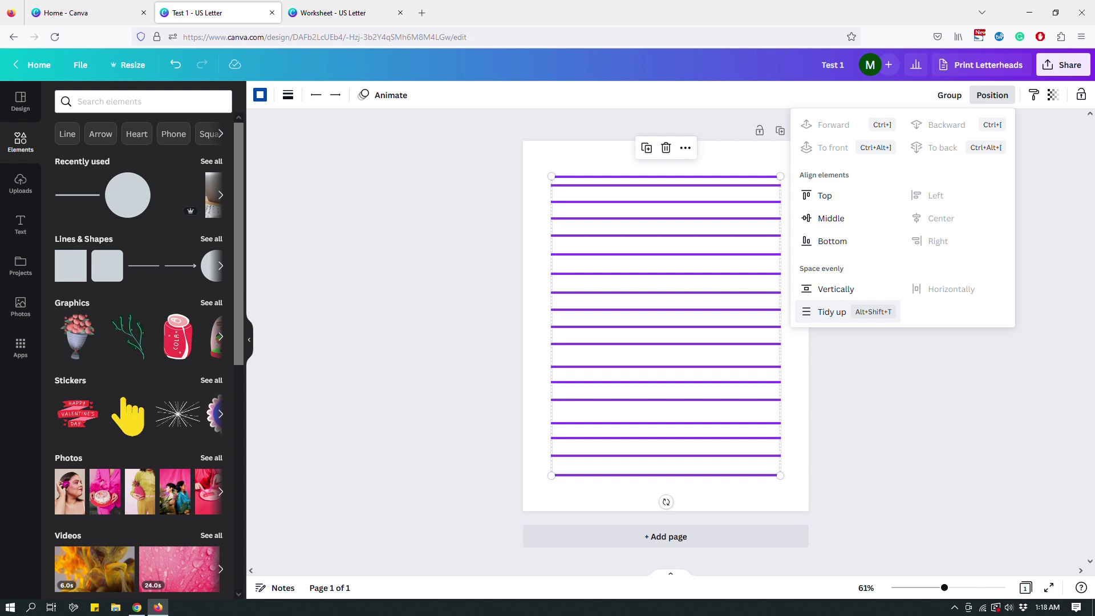
{"action": "left_click", "coordinate": [824, 311]}
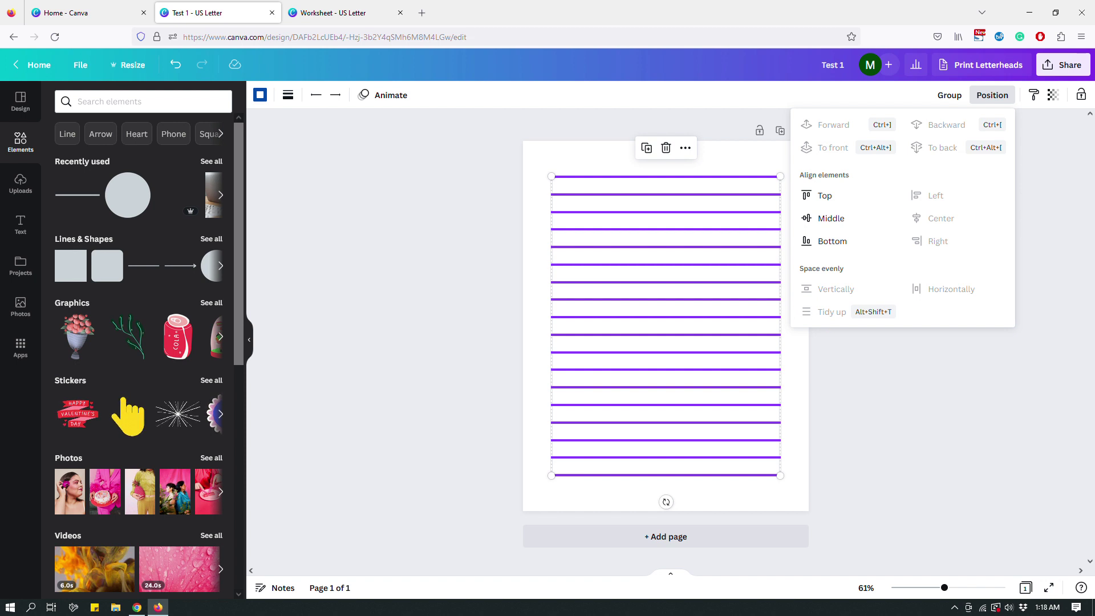
{"action": "left_click", "coordinate": [855, 384]}
{"action": "left_click", "coordinate": [802, 308]}
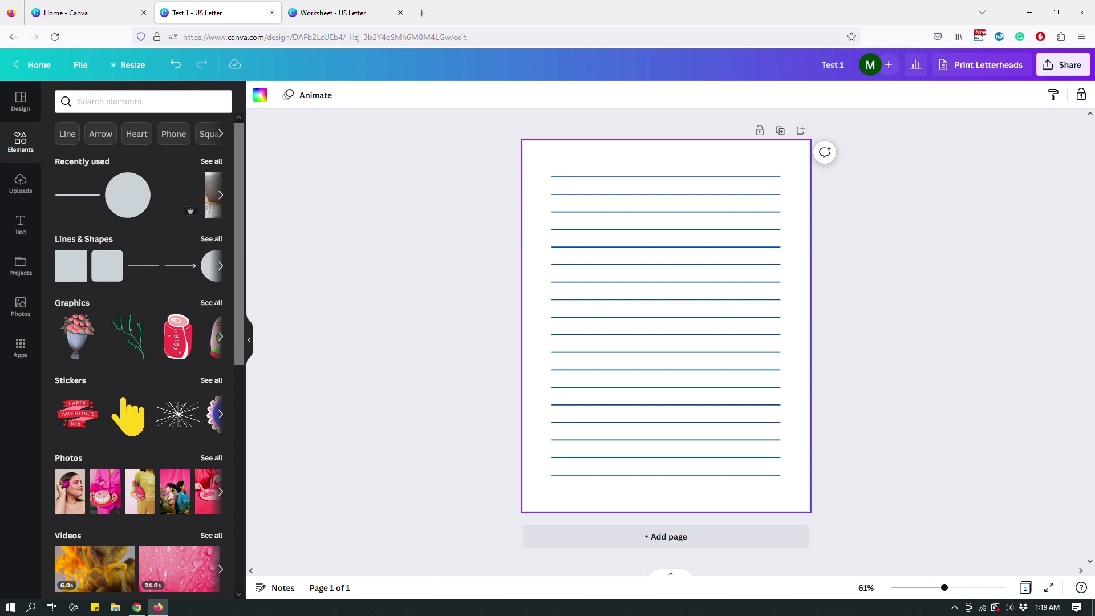
Examine the first and last lines and the even-spacing options for the full set of lines.
{"action": "left_click_drag", "start_coordinate": [826, 491], "coordinate": [714, 166]}
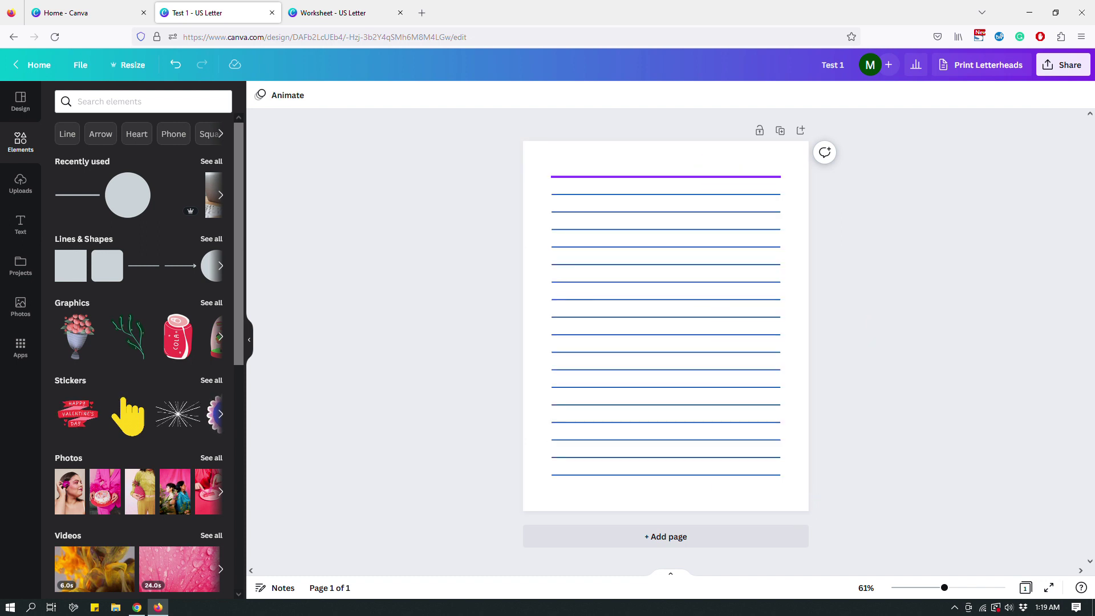
{"action": "left_click", "coordinate": [770, 176]}
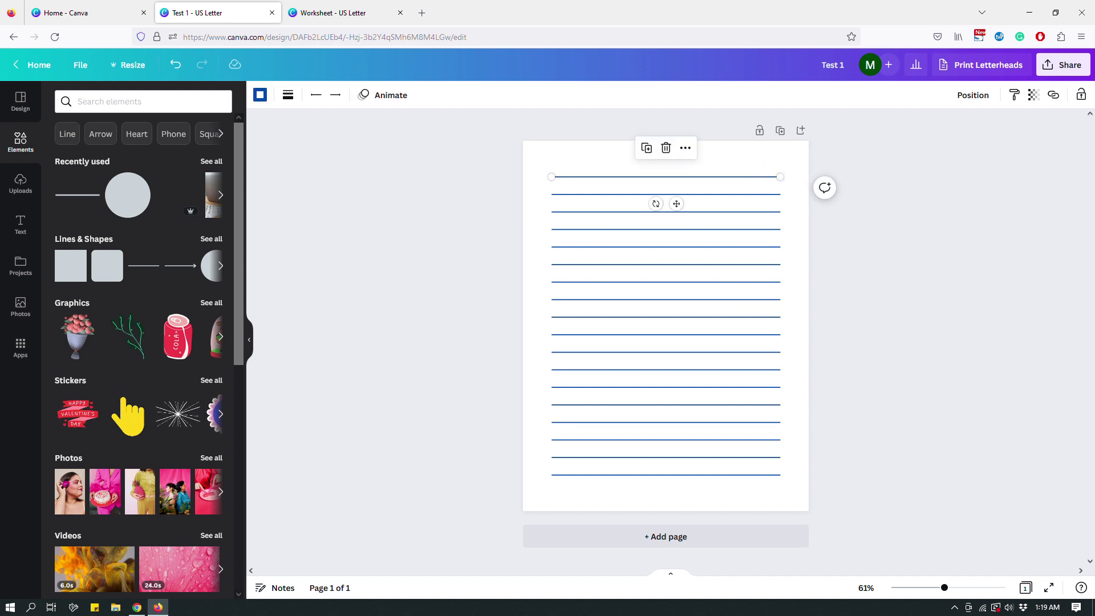
{"action": "left_click", "coordinate": [721, 475]}
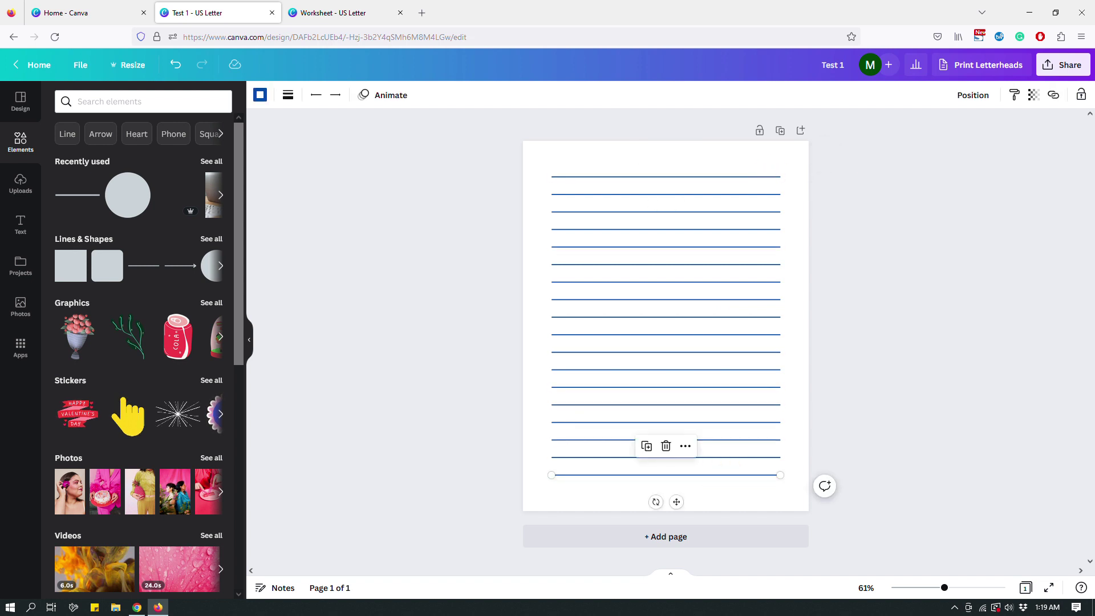
{"action": "left_click", "coordinate": [865, 358]}
{"action": "left_click_drag", "start_coordinate": [862, 480], "coordinate": [700, 161]}
{"action": "left_click", "coordinate": [992, 96]}
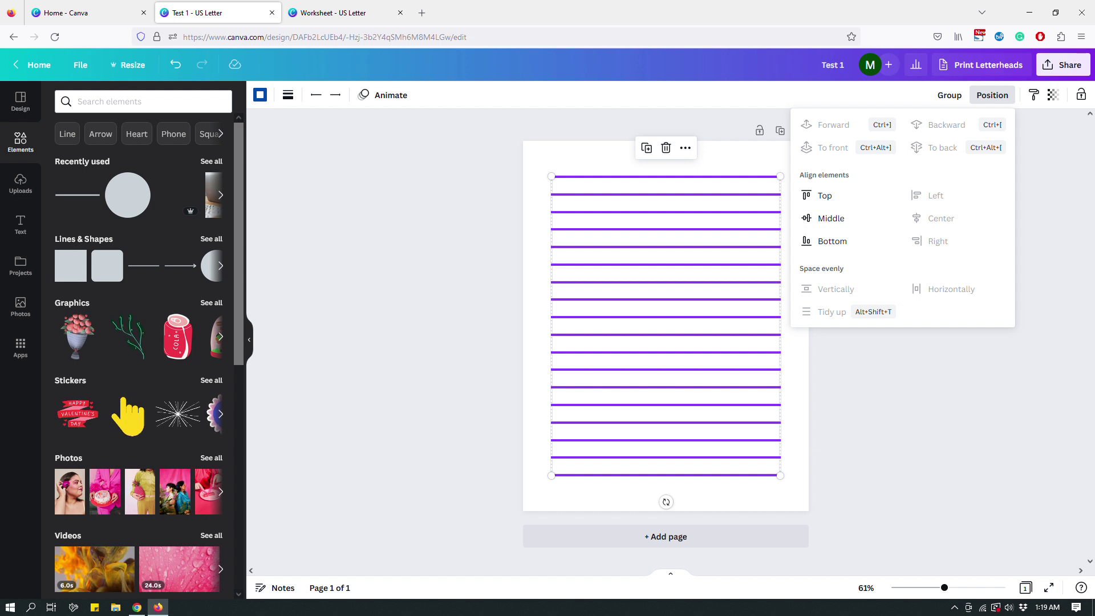
{"action": "left_click", "coordinate": [860, 386]}
{"action": "left_click", "coordinate": [809, 347]}
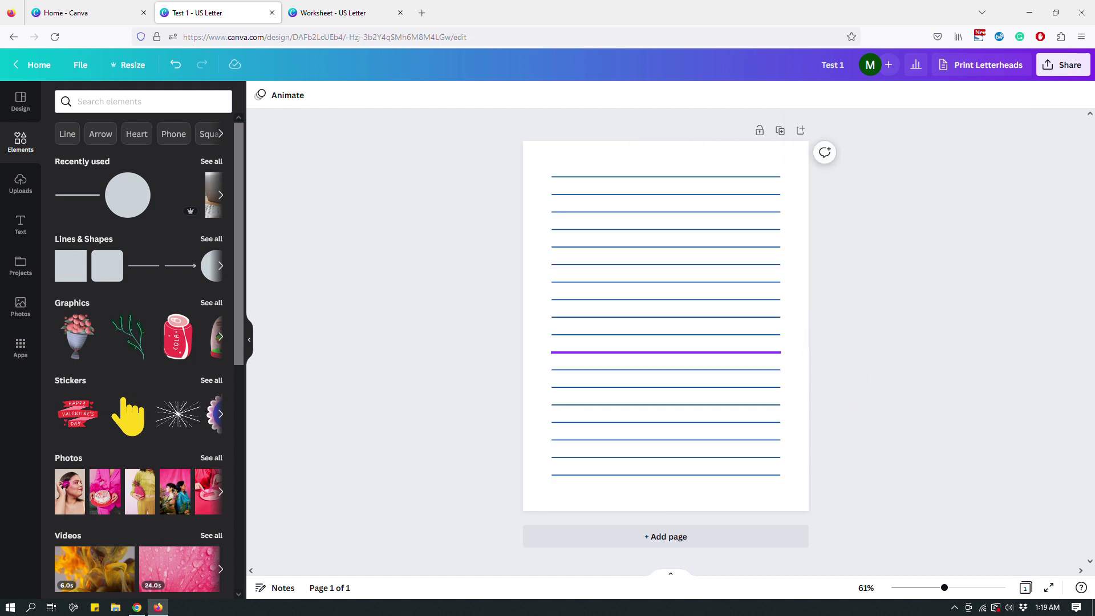
Move the eleventh line slightly up, closer to the tenth.
{"action": "left_click", "coordinate": [765, 354]}
{"action": "left_click_drag", "start_coordinate": [765, 353], "coordinate": [765, 349]}
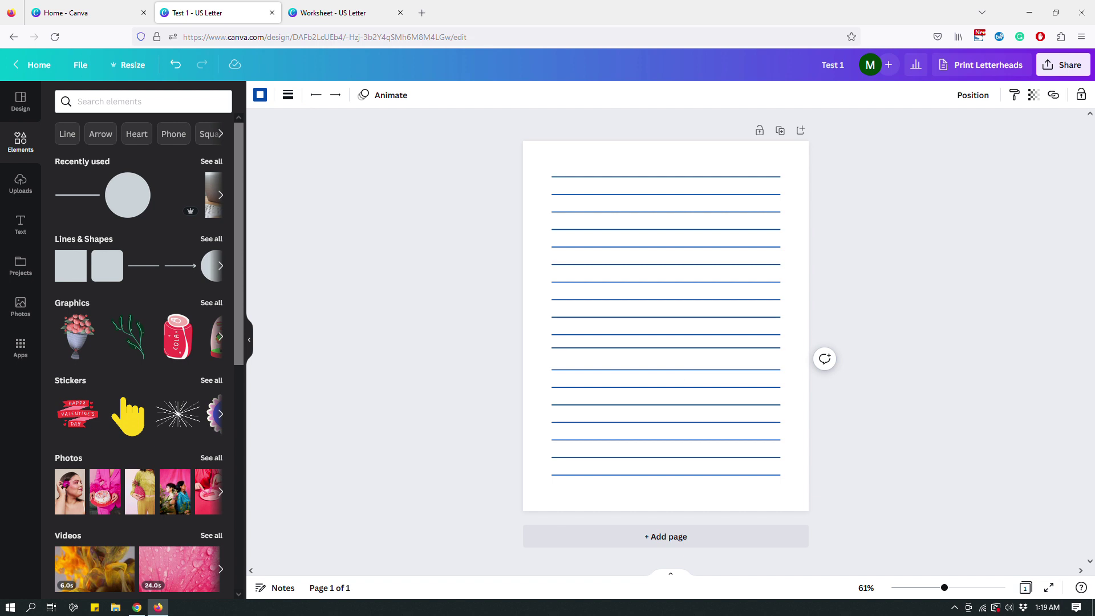
Select all the lines and space them evenly with Tidy up.
{"action": "left_click", "coordinate": [902, 282]}
{"action": "left_click_drag", "start_coordinate": [867, 484], "coordinate": [697, 166]}
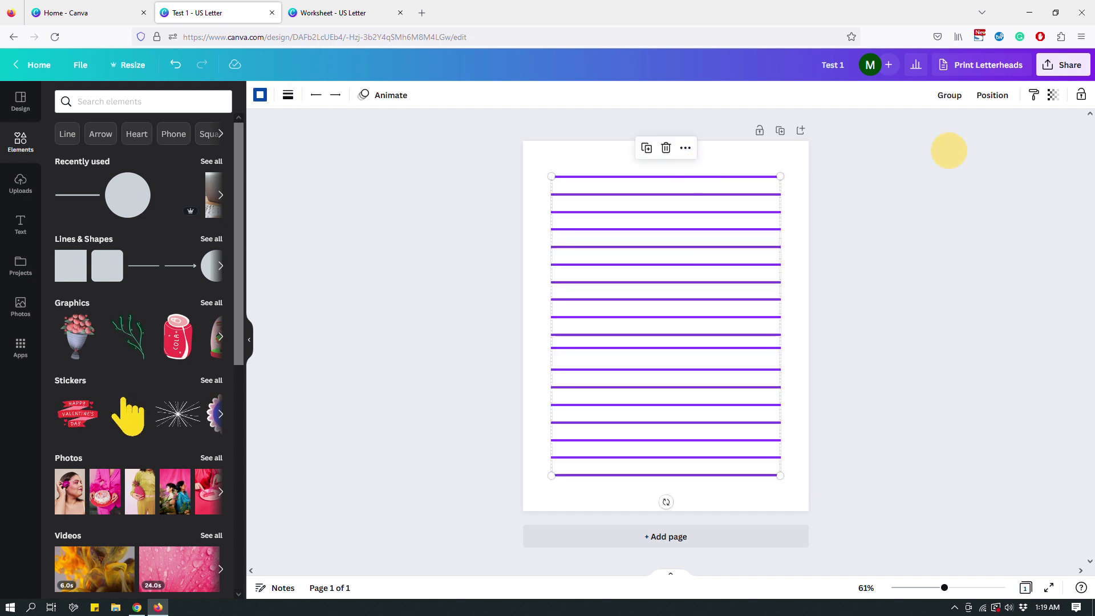
{"action": "left_click", "coordinate": [993, 95]}
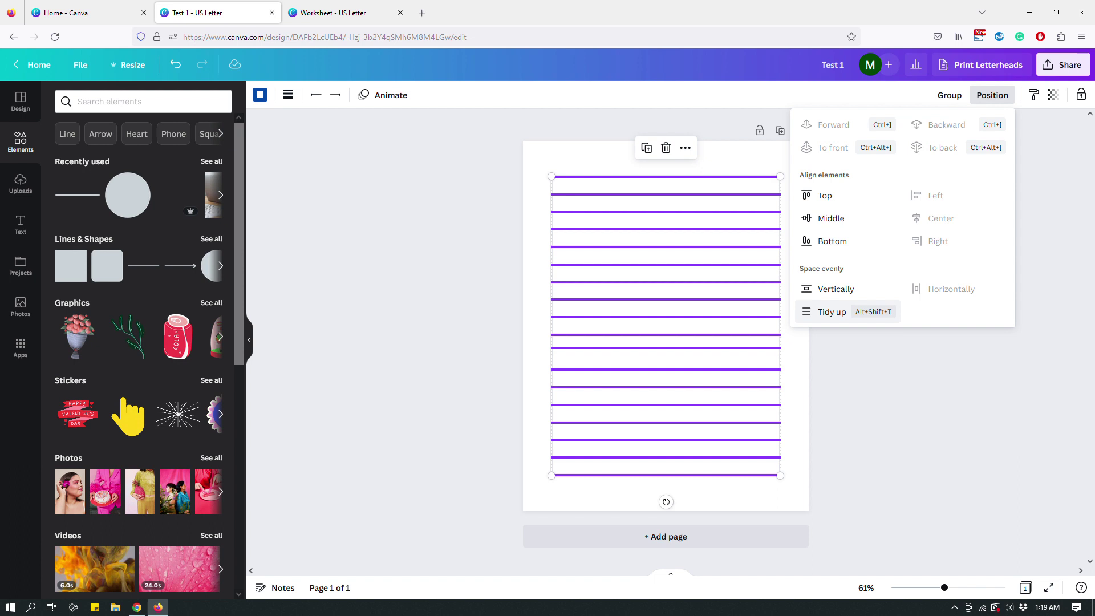
{"action": "left_click", "coordinate": [826, 315]}
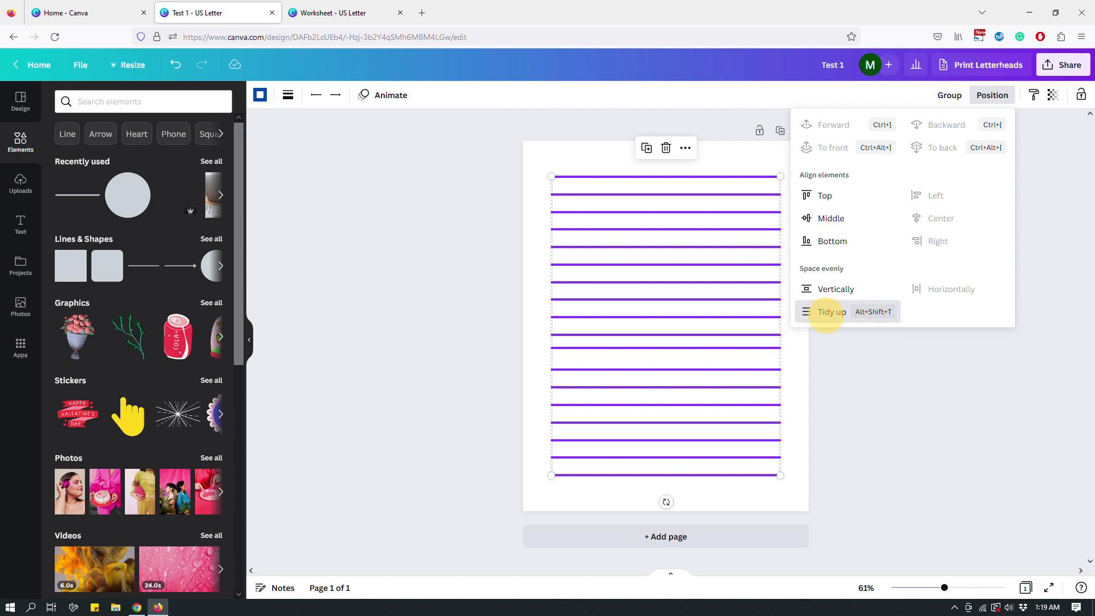
{"action": "left_click", "coordinate": [859, 389]}
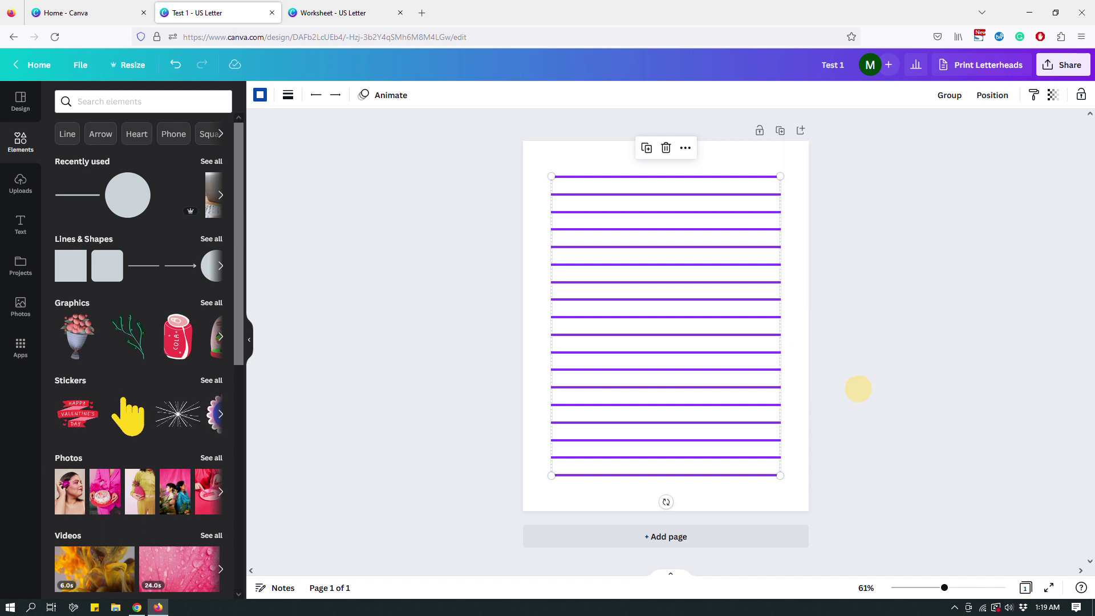
{"action": "left_click", "coordinate": [807, 334]}
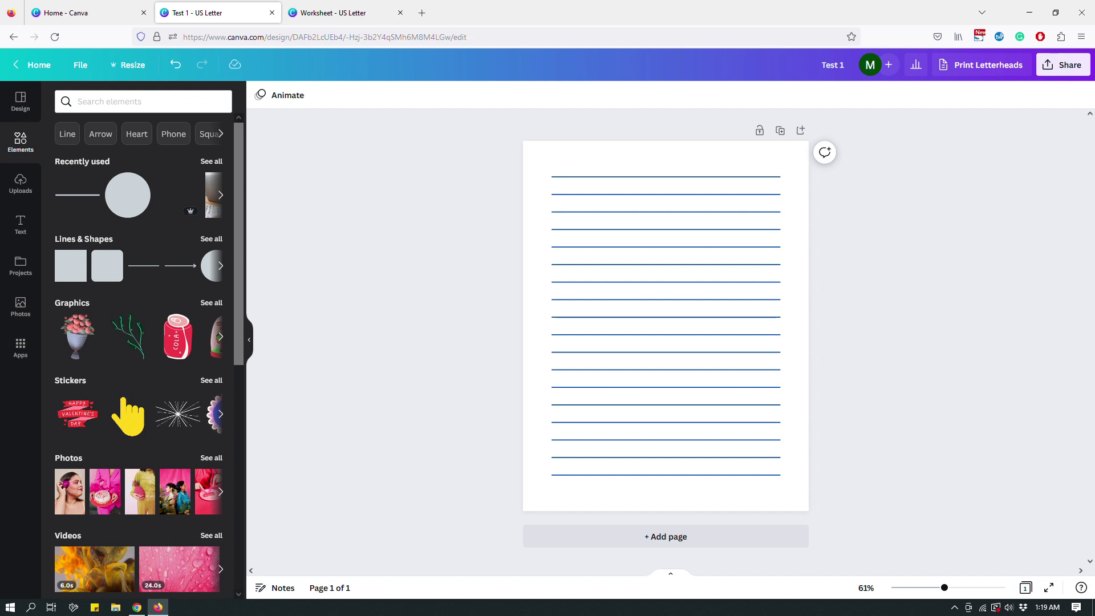
Delete every line below the first one at the top of the page.
{"action": "left_click_drag", "start_coordinate": [851, 493], "coordinate": [710, 193]}
{"action": "key", "text": "Delete"}
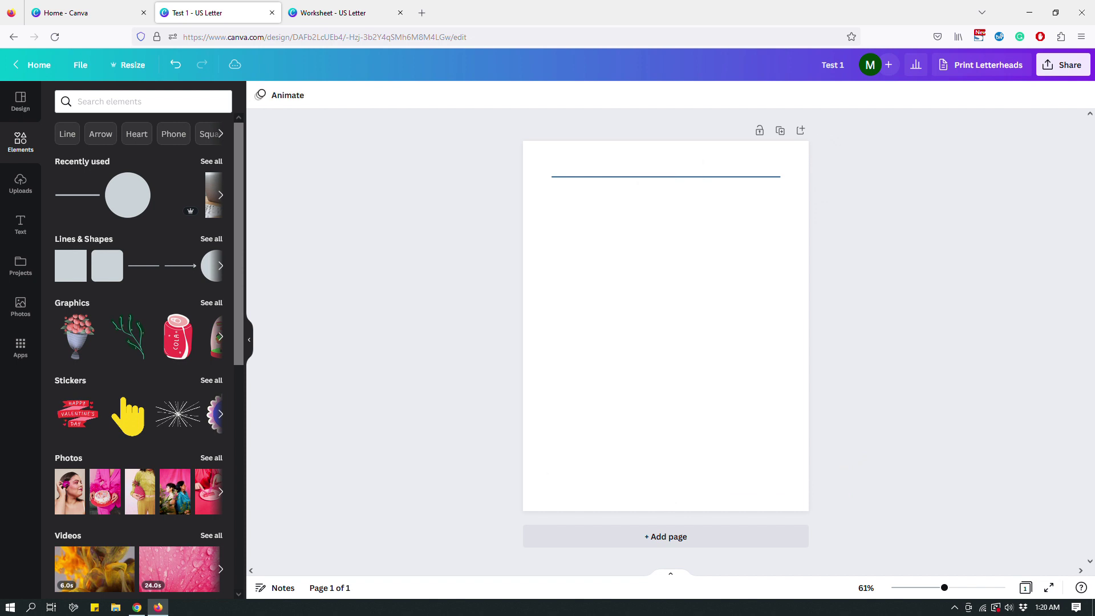
{"action": "left_click", "coordinate": [734, 311]}
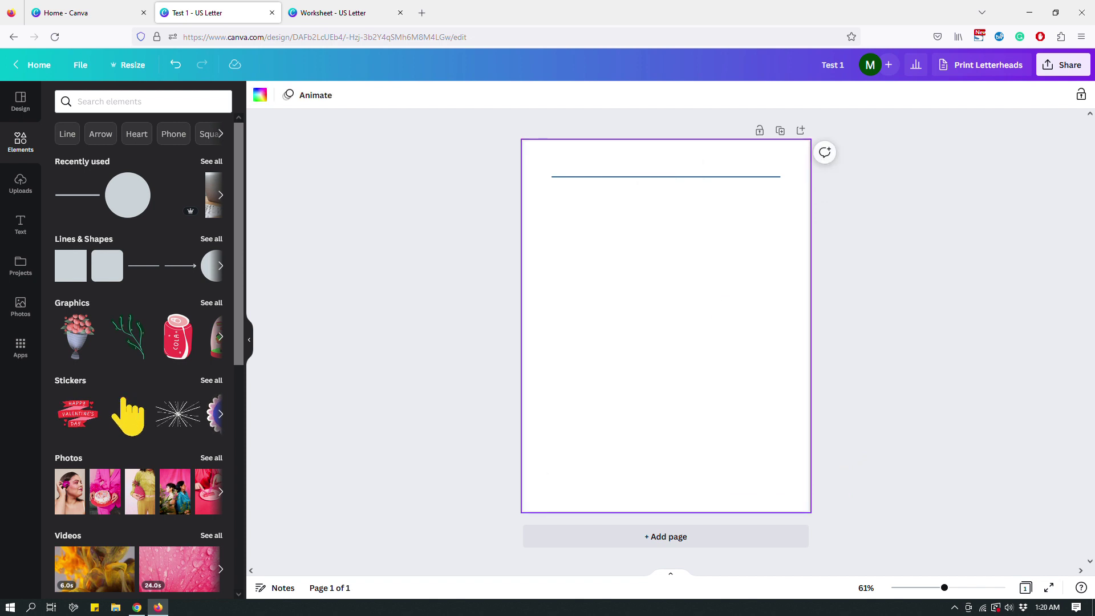
Duplicate the remaining top line and place the copy a short distance directly below it, aligned with its ends.
{"action": "left_click", "coordinate": [707, 177]}
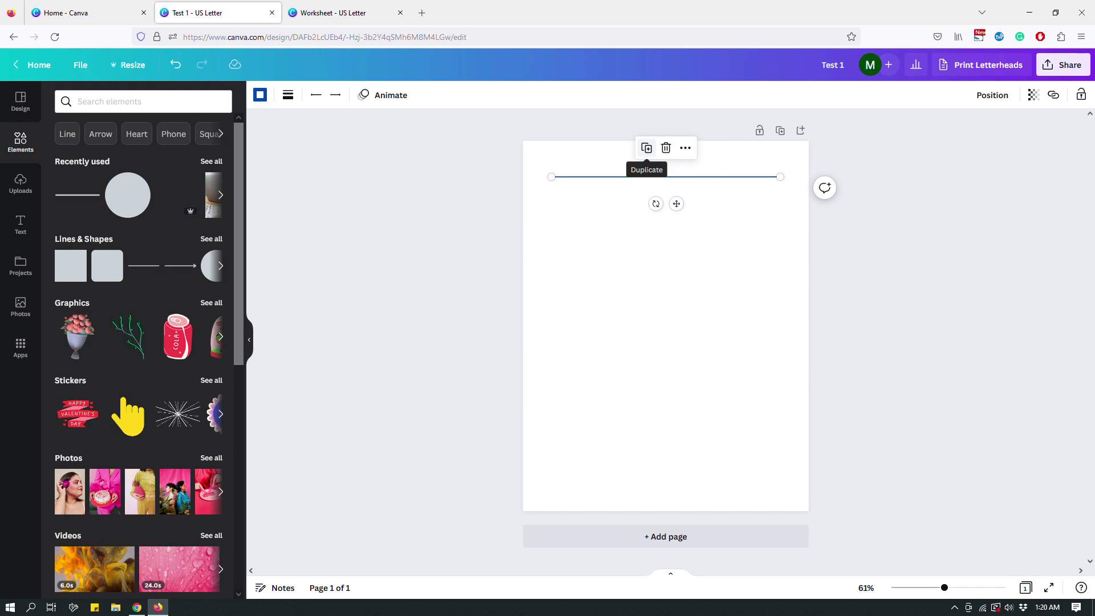
{"action": "left_click", "coordinate": [646, 147]}
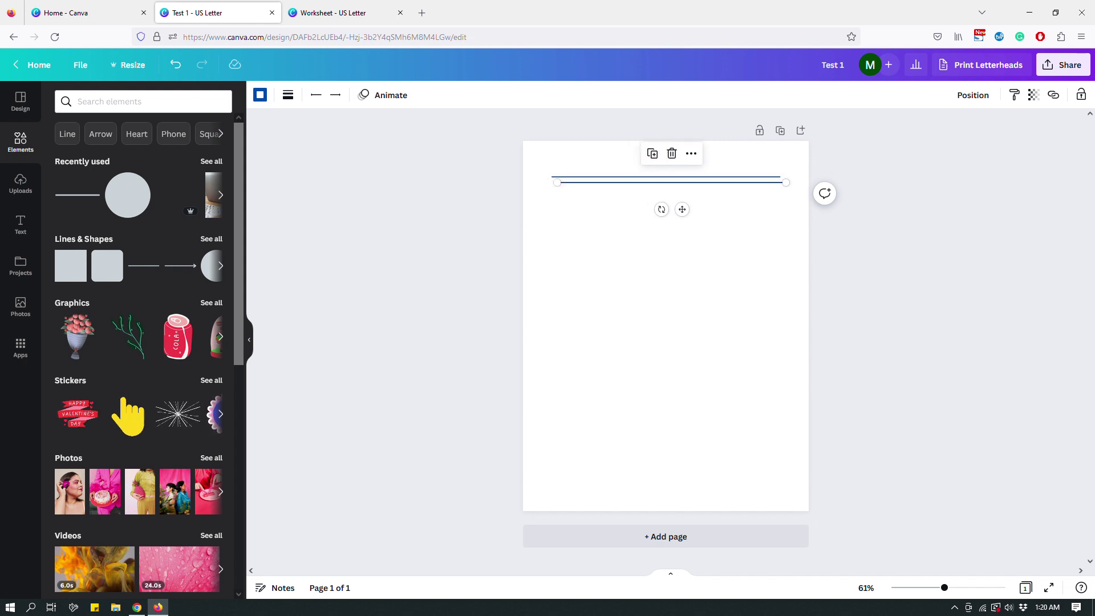
{"action": "left_click_drag", "start_coordinate": [620, 183], "coordinate": [621, 192]}
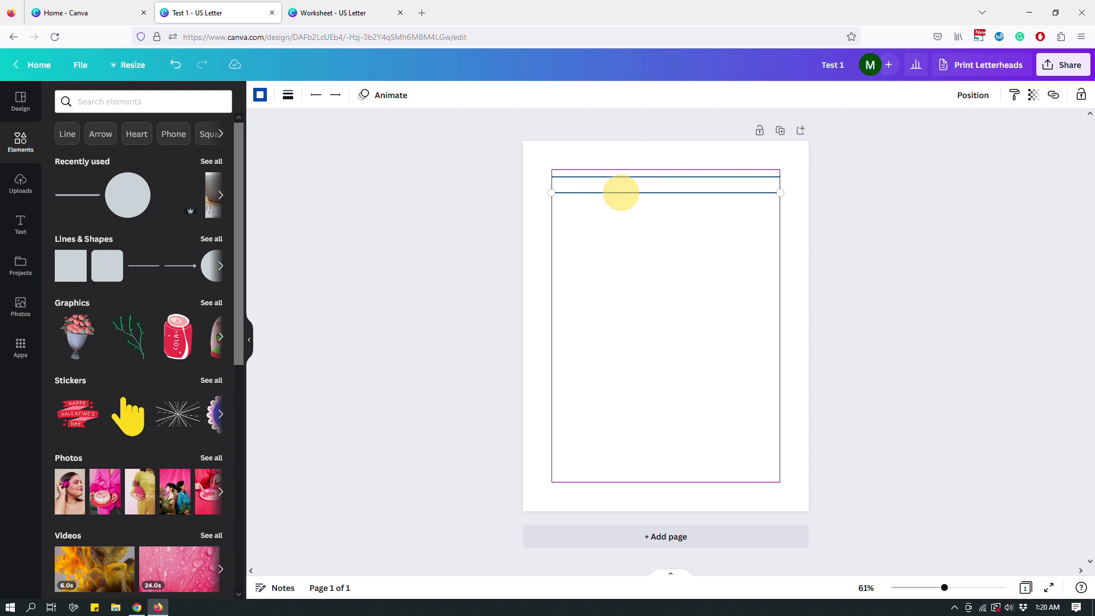
{"action": "left_click_drag", "start_coordinate": [622, 192], "coordinate": [621, 192]}
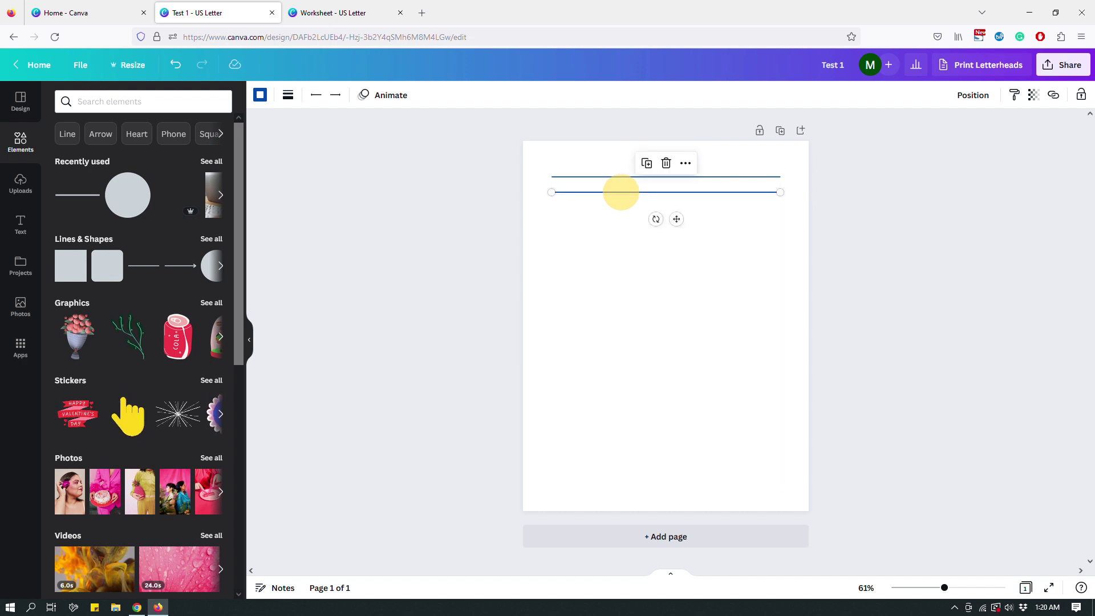
{"action": "left_click", "coordinate": [123, 397]}
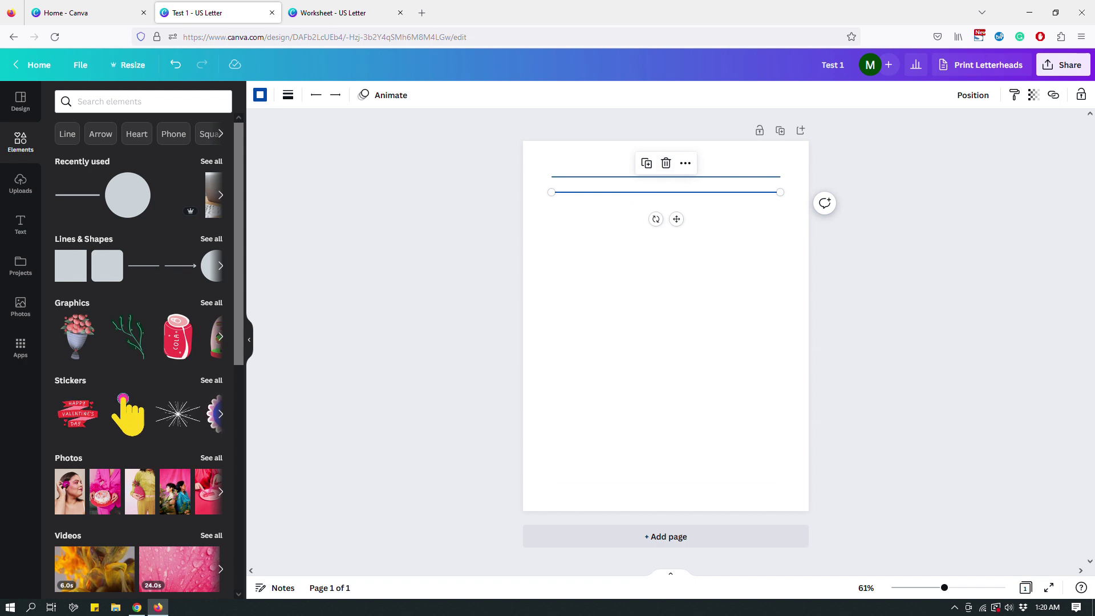
{"action": "left_click", "coordinate": [123, 398]}
{"action": "left_click", "coordinate": [123, 398]}
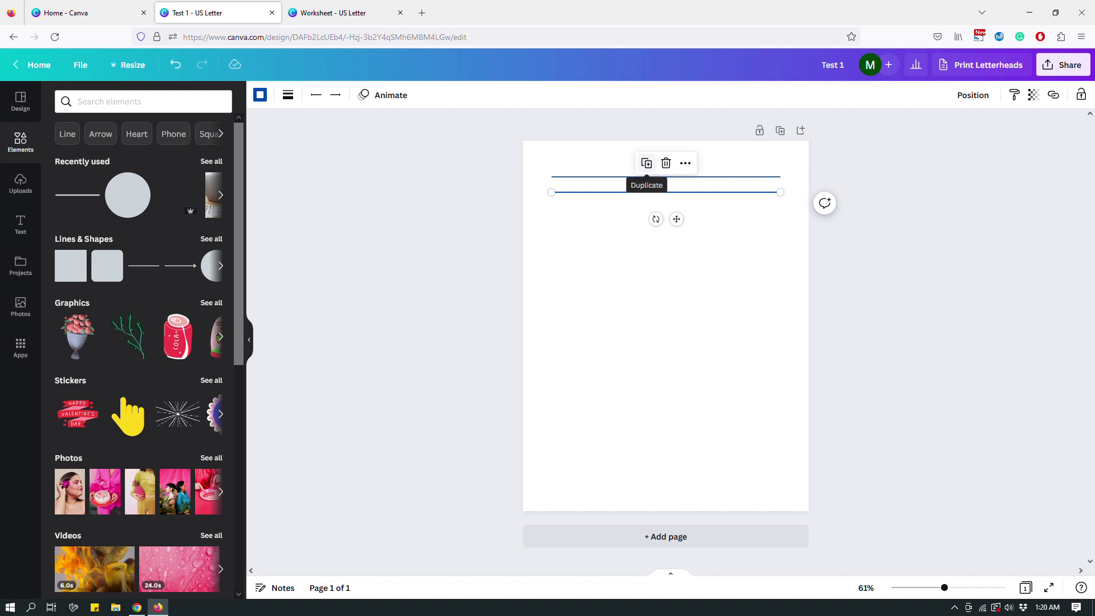
Duplicate the second line repeatedly at the same spacing until 21 lines fill the page to the bottom margin.
{"action": "left_click", "coordinate": [646, 163]}
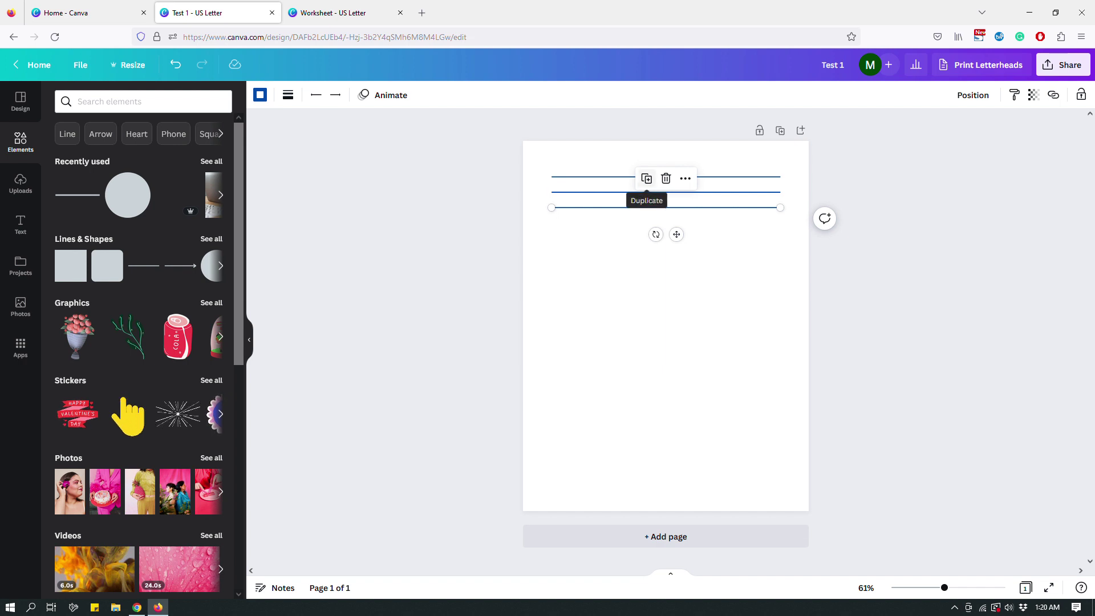
{"action": "left_click", "coordinate": [647, 178]}
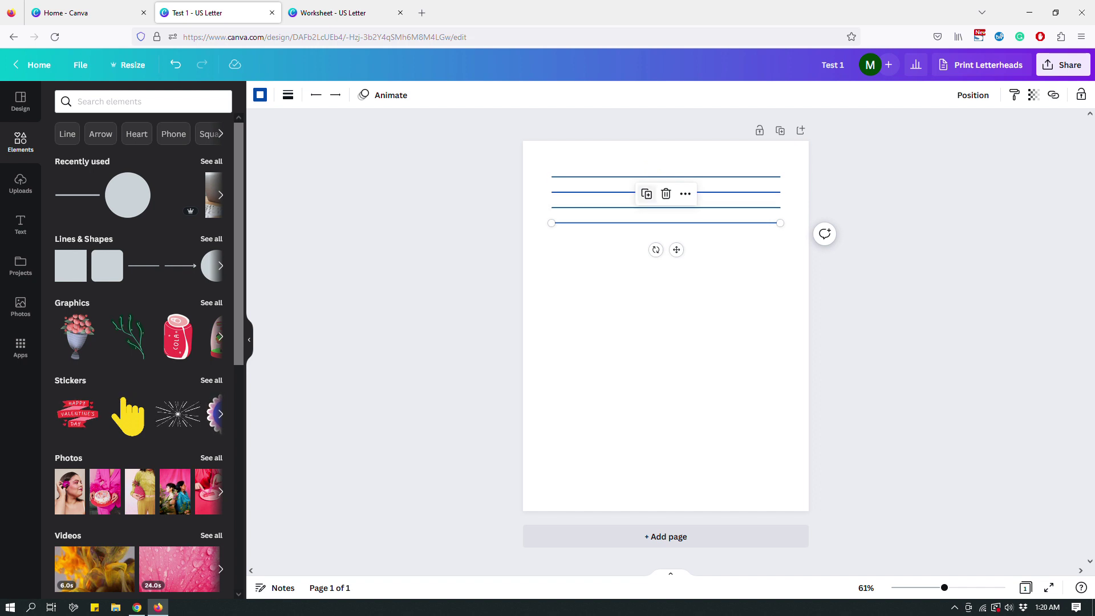
{"action": "left_click", "coordinate": [646, 194]}
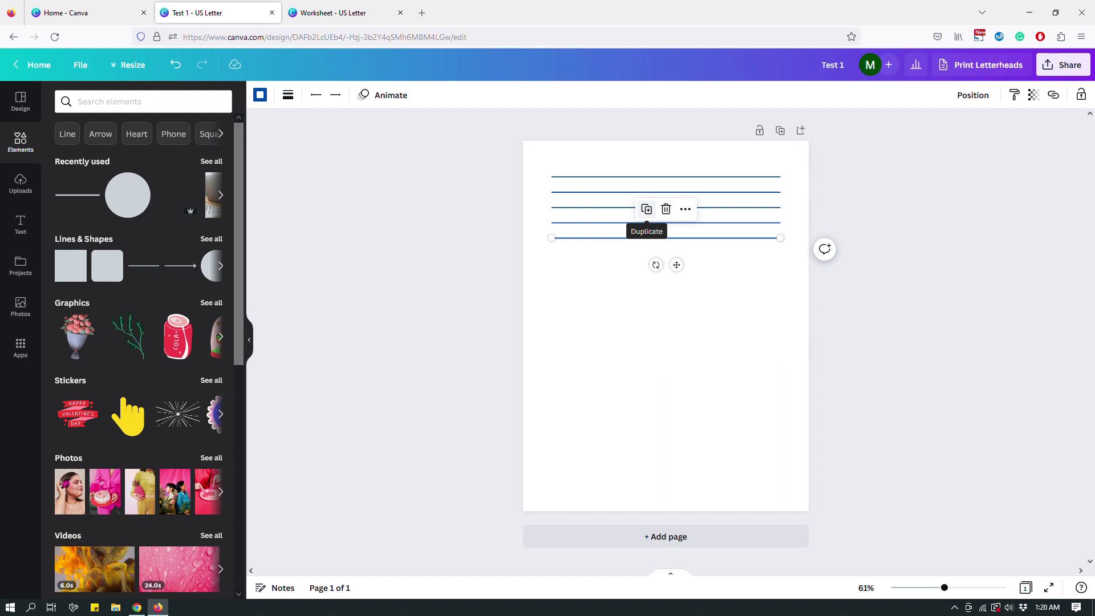
{"action": "left_click", "coordinate": [646, 209]}
{"action": "left_click", "coordinate": [646, 225]}
{"action": "left_click", "coordinate": [647, 240]}
{"action": "left_click", "coordinate": [647, 255]}
{"action": "left_click", "coordinate": [646, 271]}
{"action": "left_click", "coordinate": [647, 286]}
{"action": "left_click", "coordinate": [646, 302]}
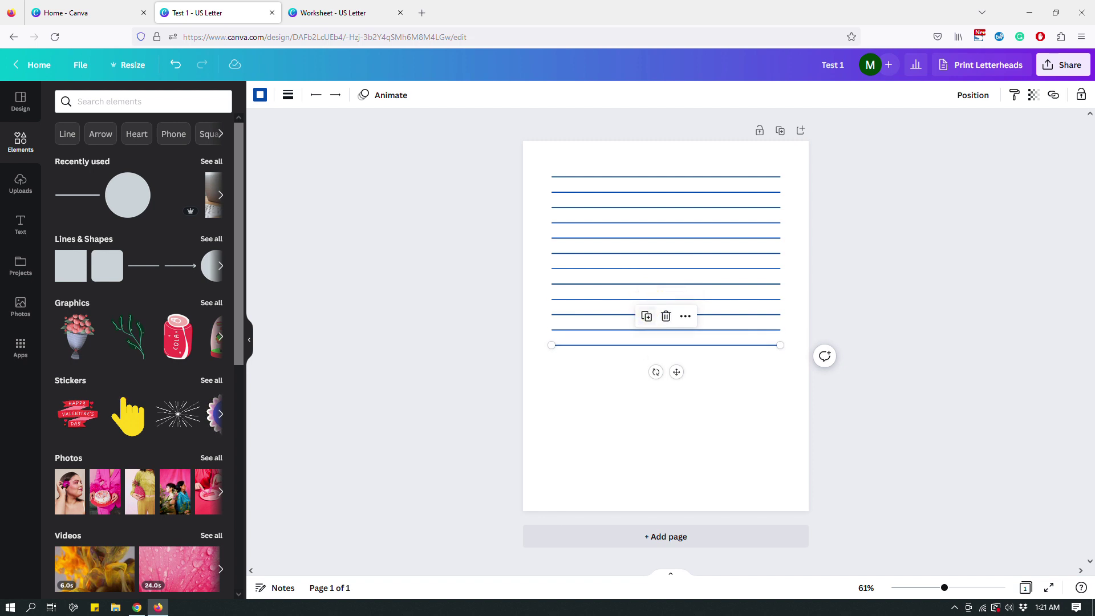
{"action": "left_click", "coordinate": [646, 317]}
{"action": "left_click", "coordinate": [646, 332]}
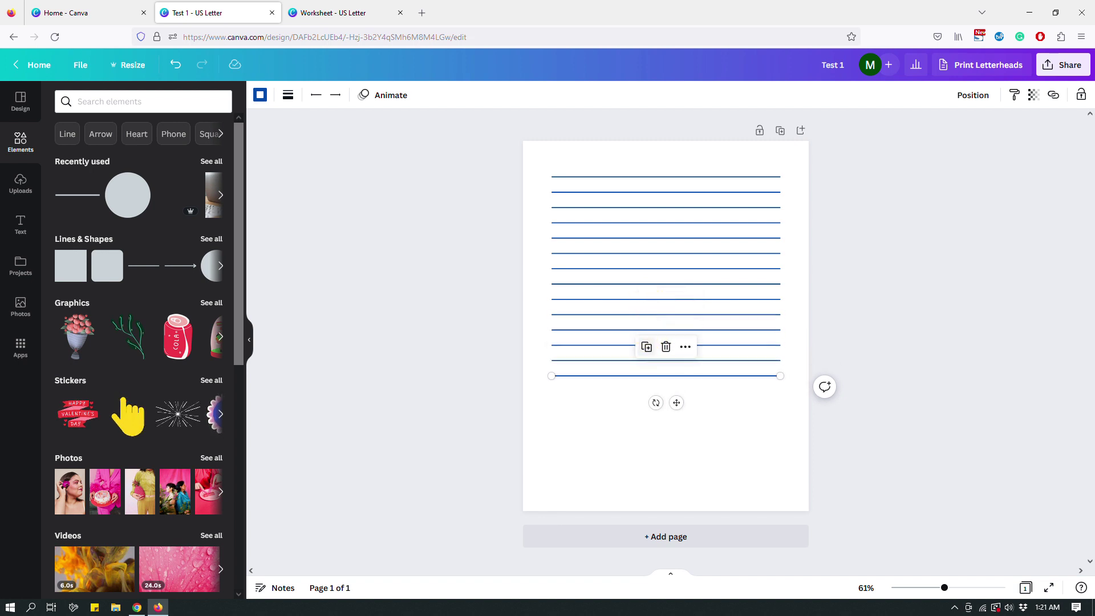
{"action": "left_click", "coordinate": [646, 347]}
{"action": "left_click", "coordinate": [647, 363]}
{"action": "left_click", "coordinate": [647, 377]}
{"action": "left_click", "coordinate": [646, 392]}
{"action": "left_click", "coordinate": [646, 408]}
{"action": "left_click", "coordinate": [646, 423]}
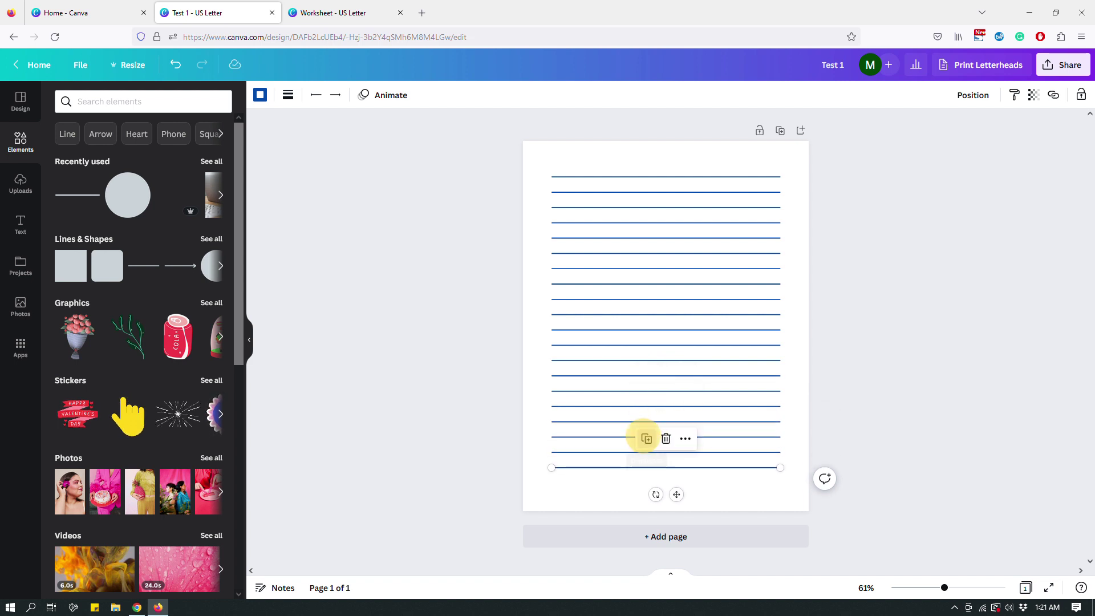
{"action": "left_click", "coordinate": [646, 438]}
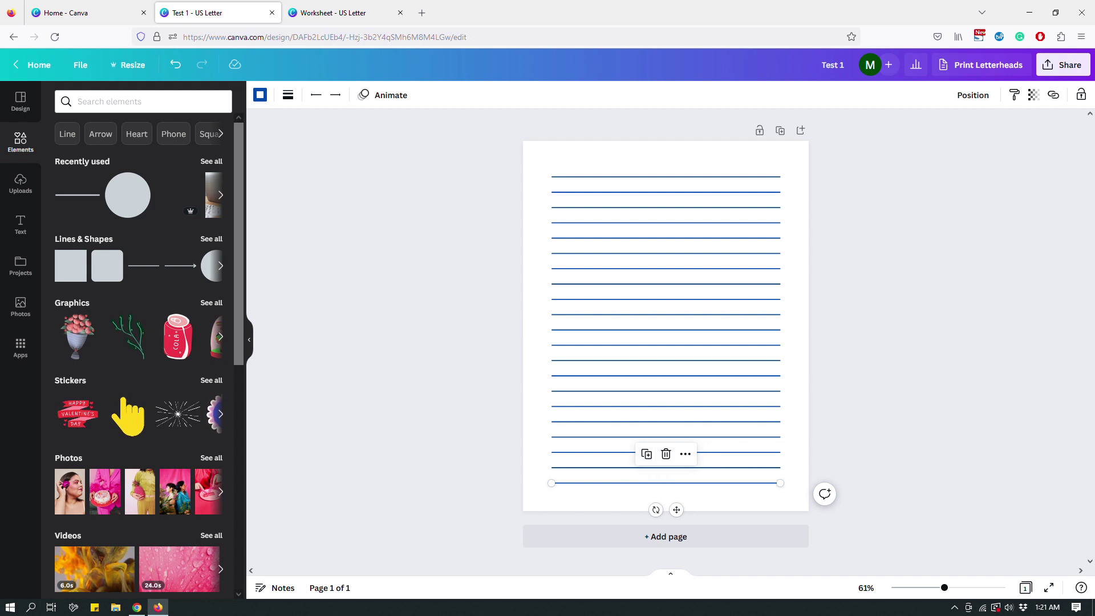
Delete all the duplicated lines, keeping only the top line.
{"action": "left_click", "coordinate": [842, 404]}
{"action": "left_click_drag", "start_coordinate": [827, 482], "coordinate": [734, 247]}
{"action": "key", "text": "Delete"}
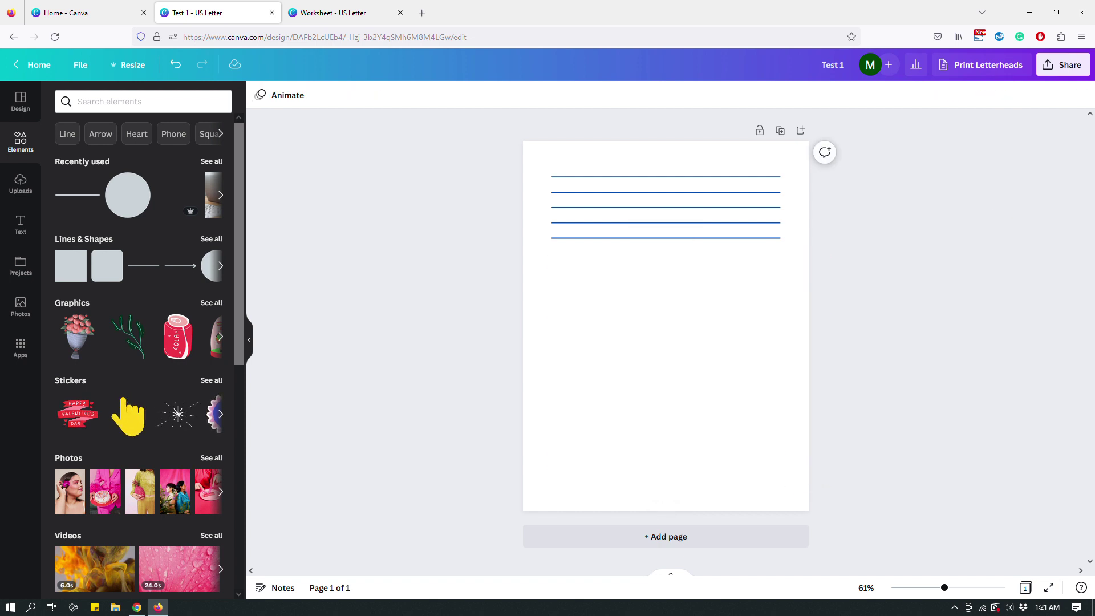
{"action": "left_click_drag", "start_coordinate": [833, 261], "coordinate": [763, 194]}
{"action": "key", "text": "Delete"}
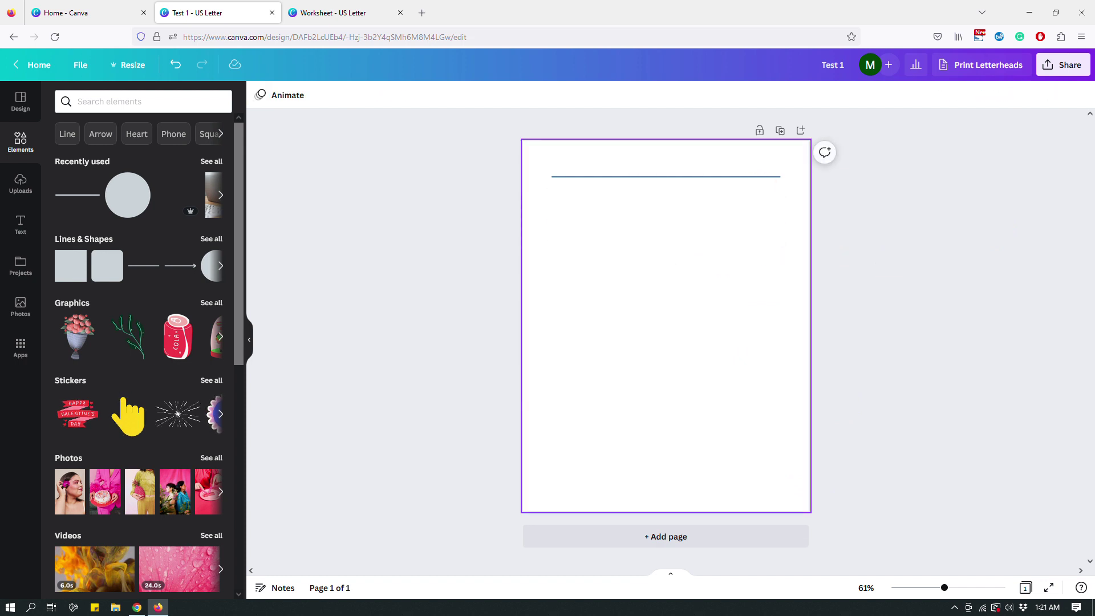
Duplicate the top line, align the copy closely below it, and repeat the duplication at that spacing to make six lines.
{"action": "left_click", "coordinate": [751, 178]}
{"action": "left_click", "coordinate": [652, 153]}
{"action": "left_click_drag", "start_coordinate": [642, 182], "coordinate": [636, 189]}
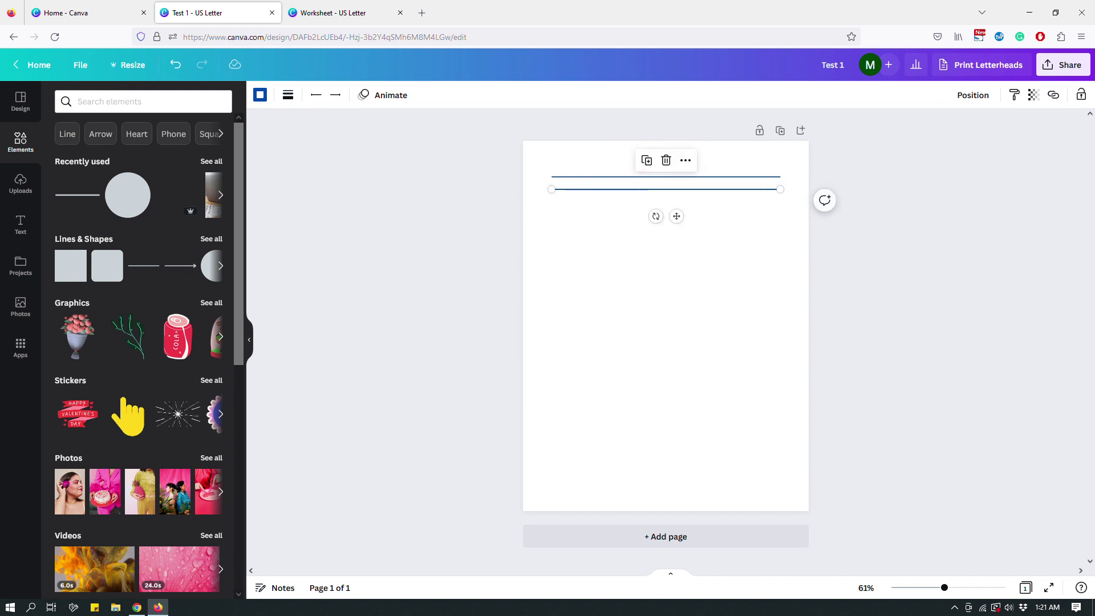
{"action": "left_click", "coordinate": [646, 160]}
{"action": "left_click", "coordinate": [647, 173]}
{"action": "left_click", "coordinate": [646, 185]}
{"action": "left_click", "coordinate": [647, 198]}
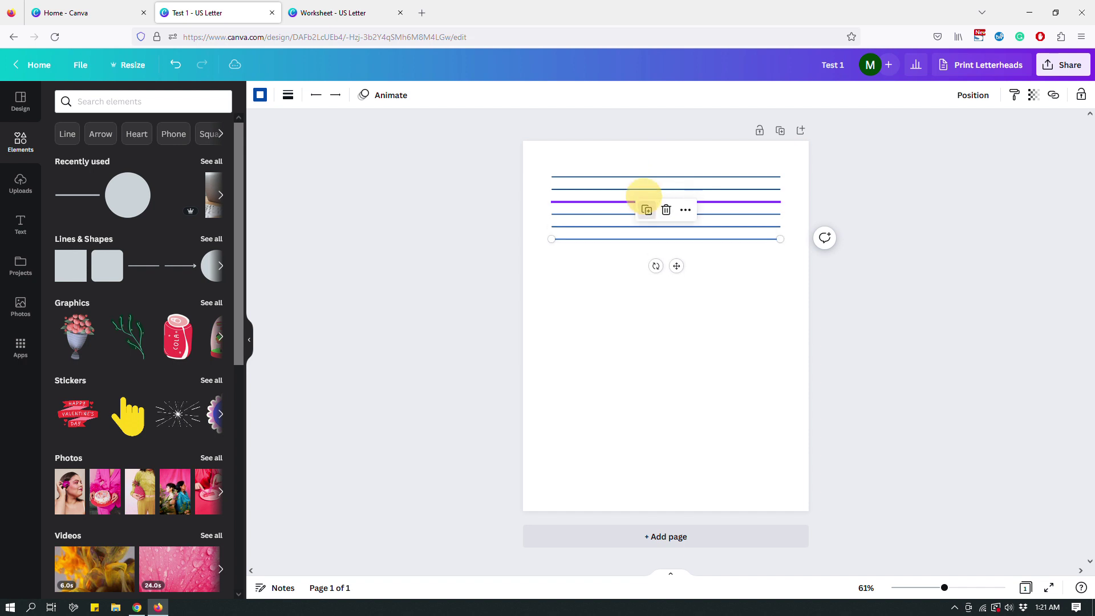
Duplicate the sixth line and align the copy below it with a slightly wider gap than between the lines above.
{"action": "left_click", "coordinate": [769, 297]}
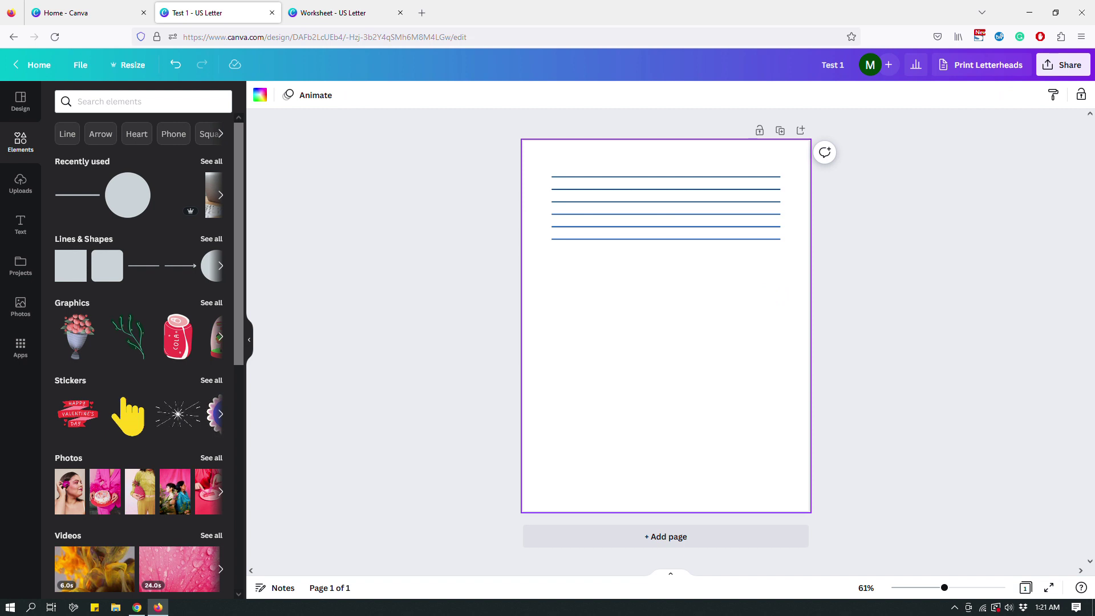
{"action": "left_click", "coordinate": [755, 273]}
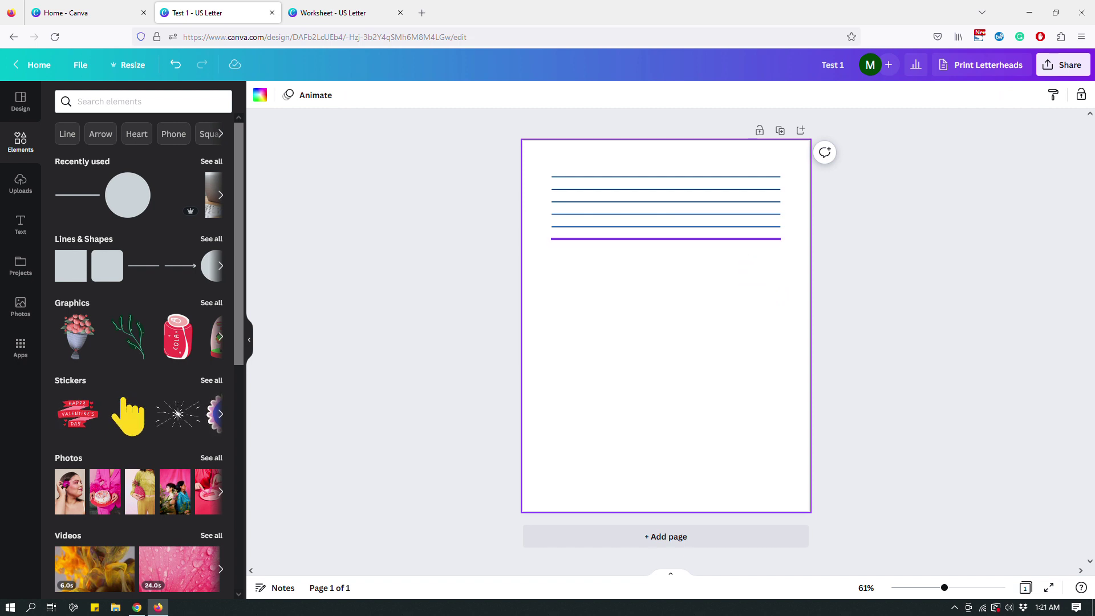
{"action": "left_click", "coordinate": [739, 240]}
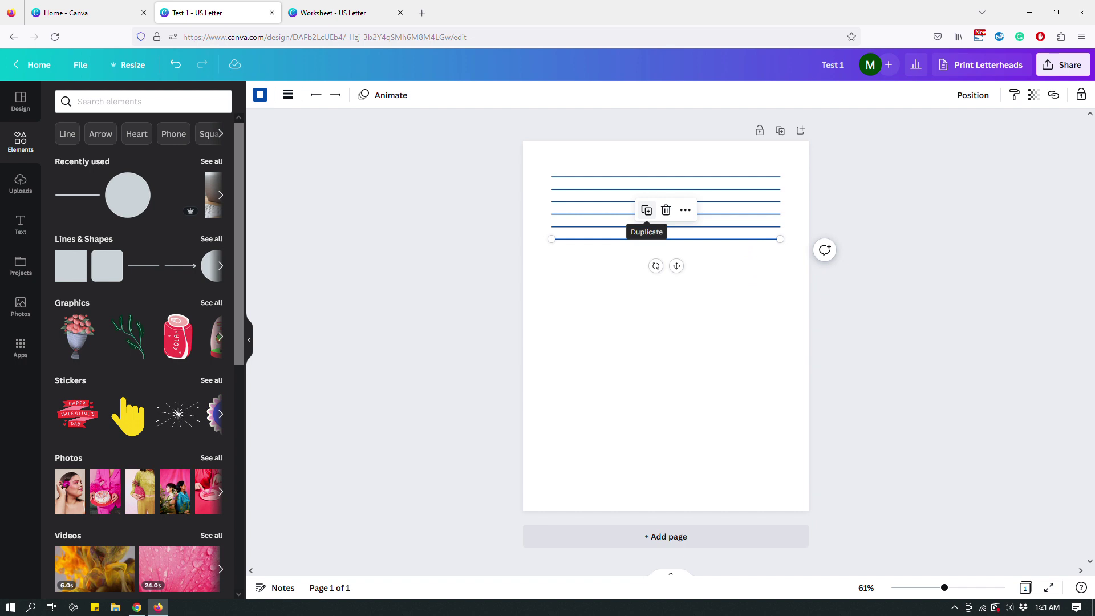
{"action": "left_click", "coordinate": [646, 210]}
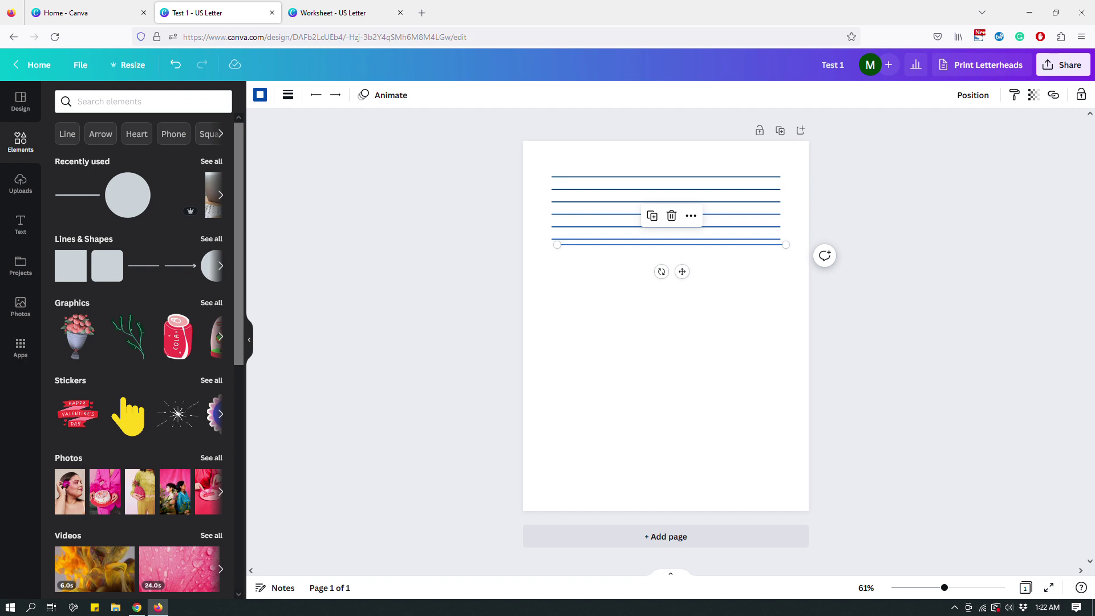
{"action": "left_click_drag", "start_coordinate": [660, 244], "coordinate": [655, 253]}
Duplicate the seventh line repeatedly at the same spacing until 24 lines reach the bottom margin.
{"action": "left_click", "coordinate": [646, 224]}
{"action": "left_click", "coordinate": [646, 237]}
{"action": "left_click", "coordinate": [647, 251]}
{"action": "left_click", "coordinate": [646, 264]}
{"action": "left_click", "coordinate": [646, 279]}
{"action": "left_click", "coordinate": [646, 292]}
{"action": "left_click", "coordinate": [646, 306]}
{"action": "left_click", "coordinate": [647, 319]}
{"action": "left_click", "coordinate": [646, 332]}
{"action": "left_click", "coordinate": [647, 347]}
{"action": "left_click", "coordinate": [646, 359]}
{"action": "left_click", "coordinate": [646, 373]}
{"action": "left_click", "coordinate": [646, 387]}
{"action": "left_click", "coordinate": [646, 401]}
{"action": "left_click", "coordinate": [646, 414]}
{"action": "left_click", "coordinate": [646, 428]}
{"action": "left_click", "coordinate": [646, 441]}
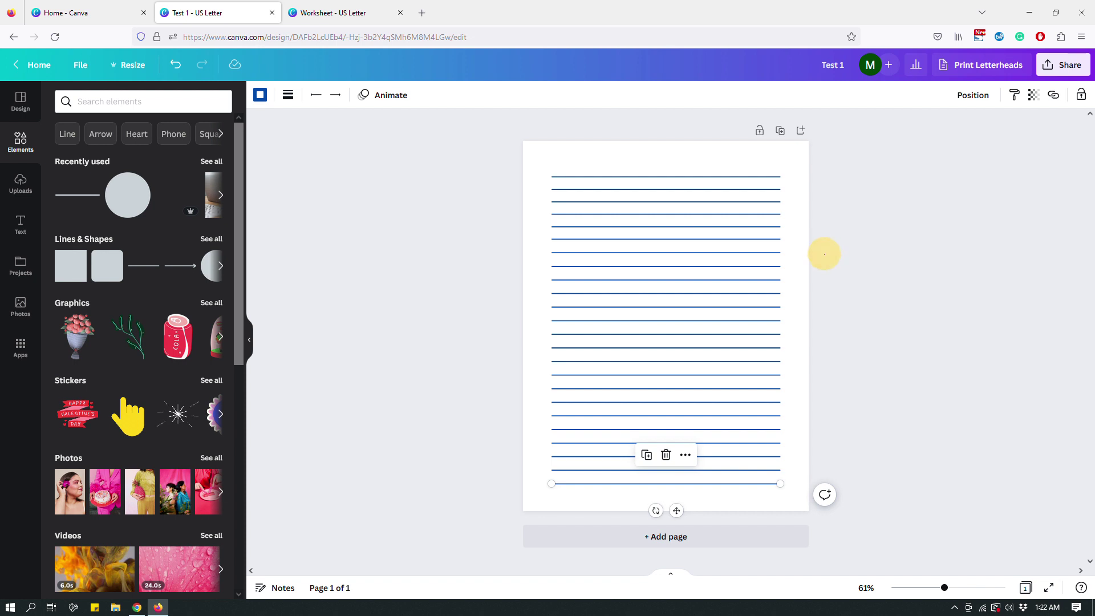
Select all 24 lines and even out their spacing with Tidy up.
{"action": "left_click", "coordinate": [823, 252]}
{"action": "left_click_drag", "start_coordinate": [829, 486], "coordinate": [654, 170]}
{"action": "left_click", "coordinate": [992, 94]}
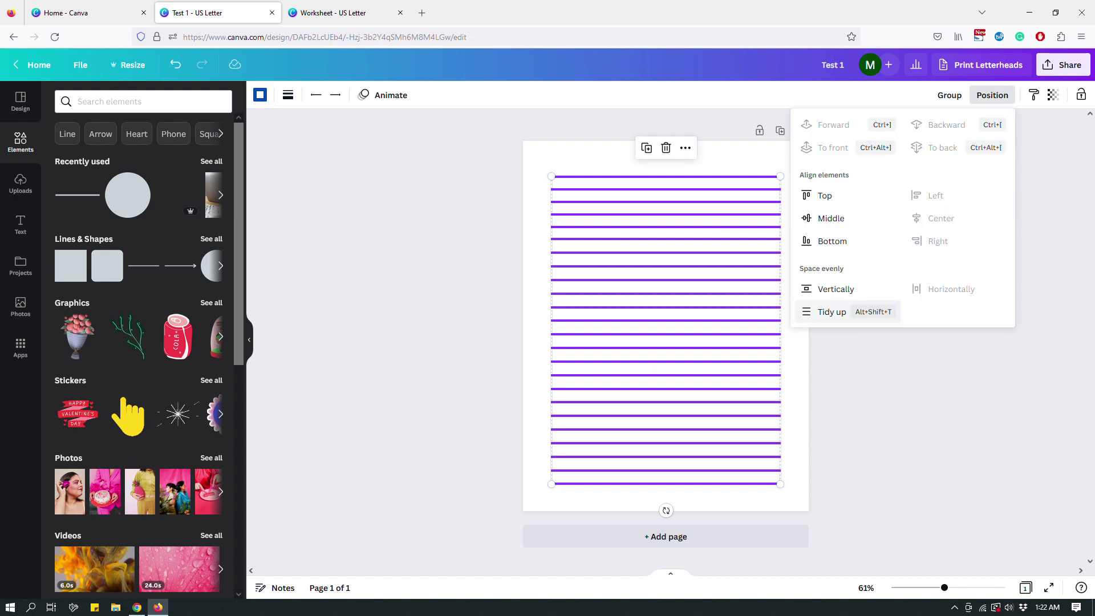
{"action": "left_click", "coordinate": [822, 311]}
{"action": "left_click", "coordinate": [878, 442]}
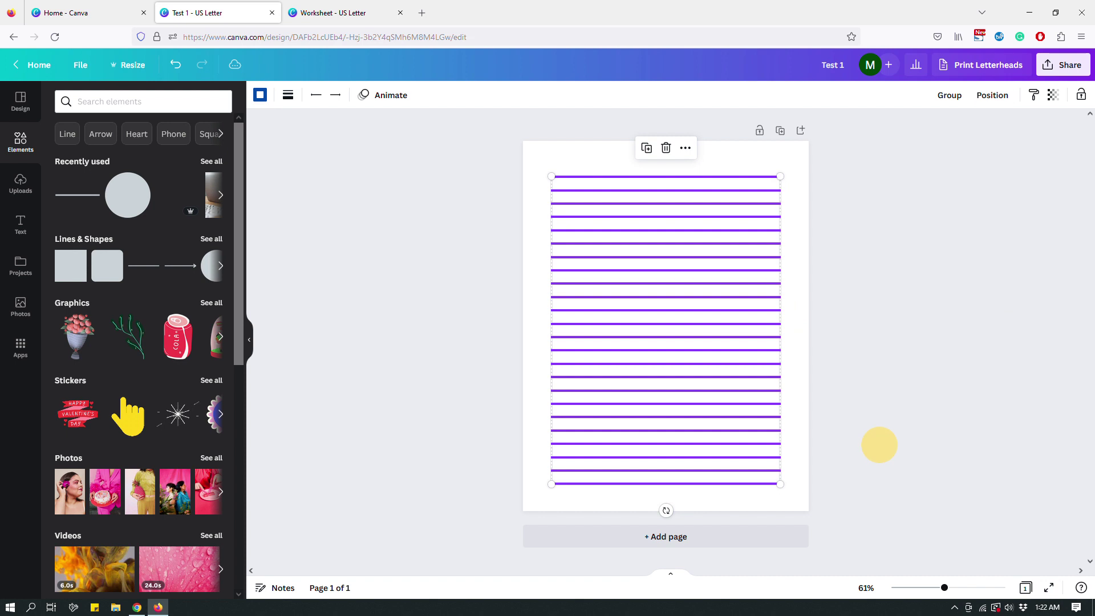
{"action": "left_click", "coordinate": [909, 371]}
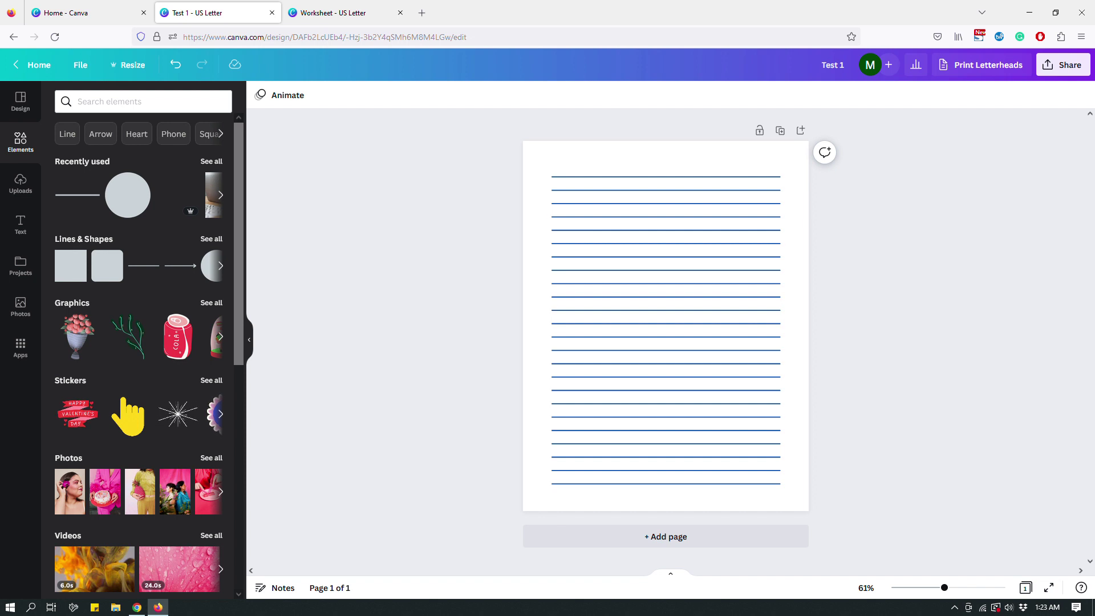
Check the even-spacing options for the full set of lines.
{"action": "left_click_drag", "start_coordinate": [842, 497], "coordinate": [706, 165]}
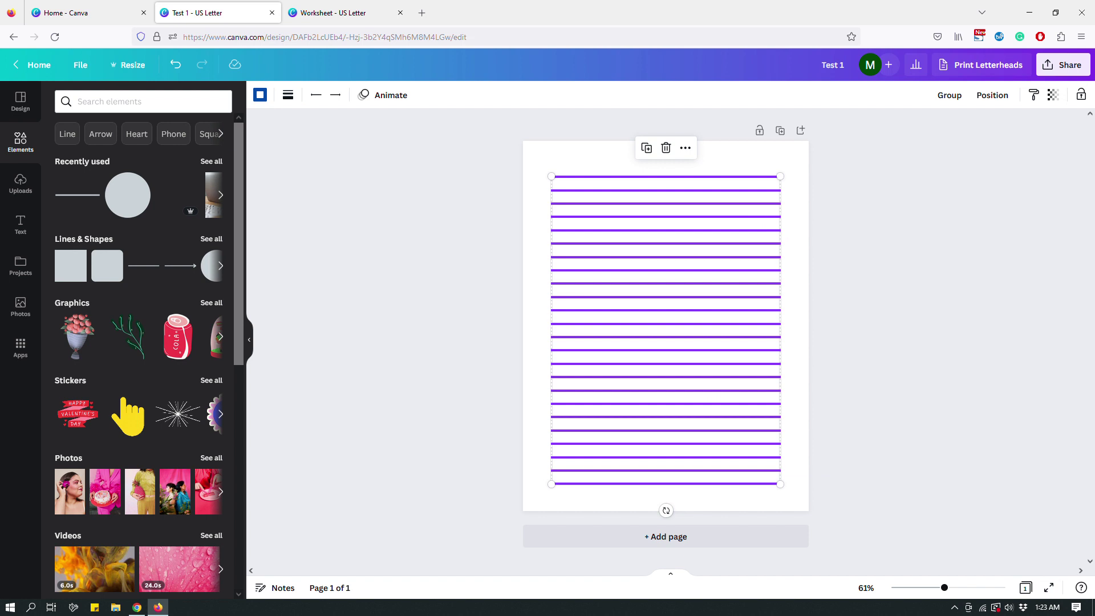
{"action": "left_click", "coordinate": [993, 95]}
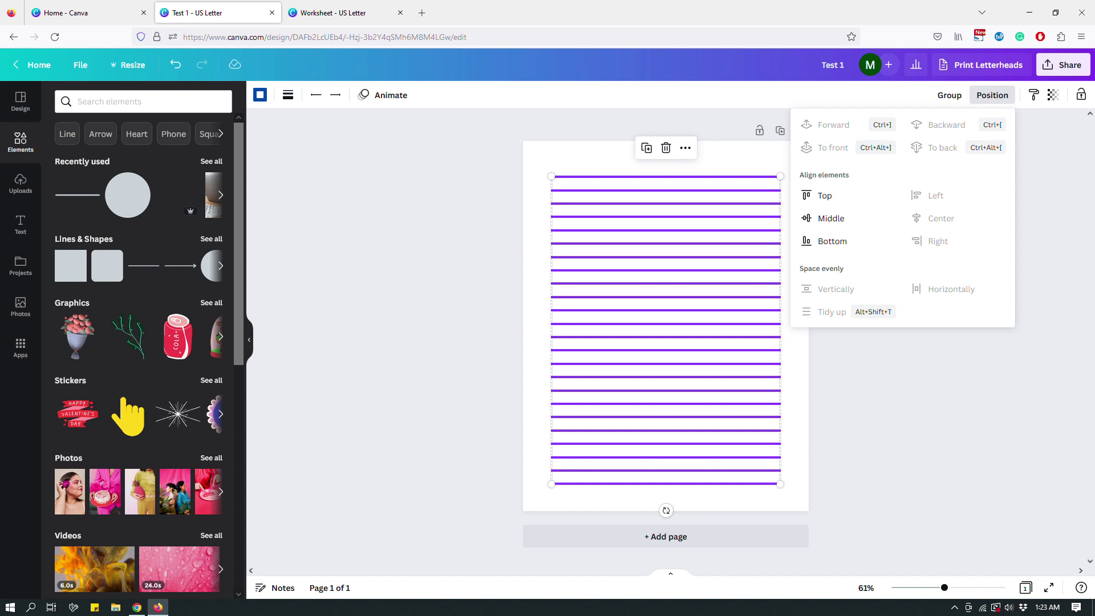
{"action": "left_click", "coordinate": [883, 384]}
{"action": "left_click", "coordinate": [882, 383]}
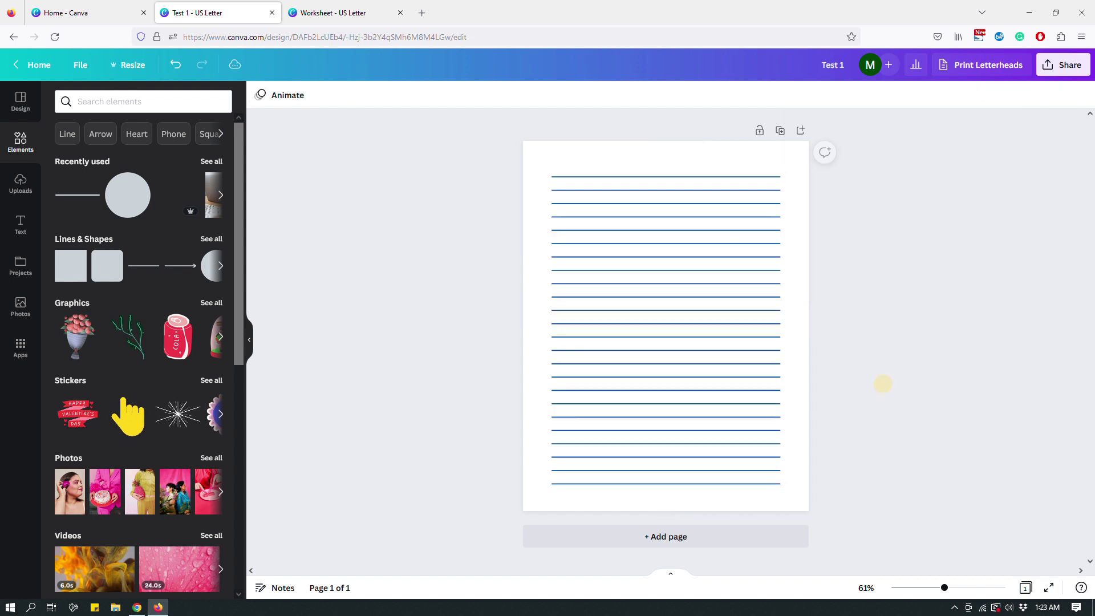
Delete all the blue lines and add a small square in the page's upper-left margin corner.
{"action": "left_click_drag", "start_coordinate": [847, 487], "coordinate": [716, 169]}
{"action": "key", "text": "Delete"}
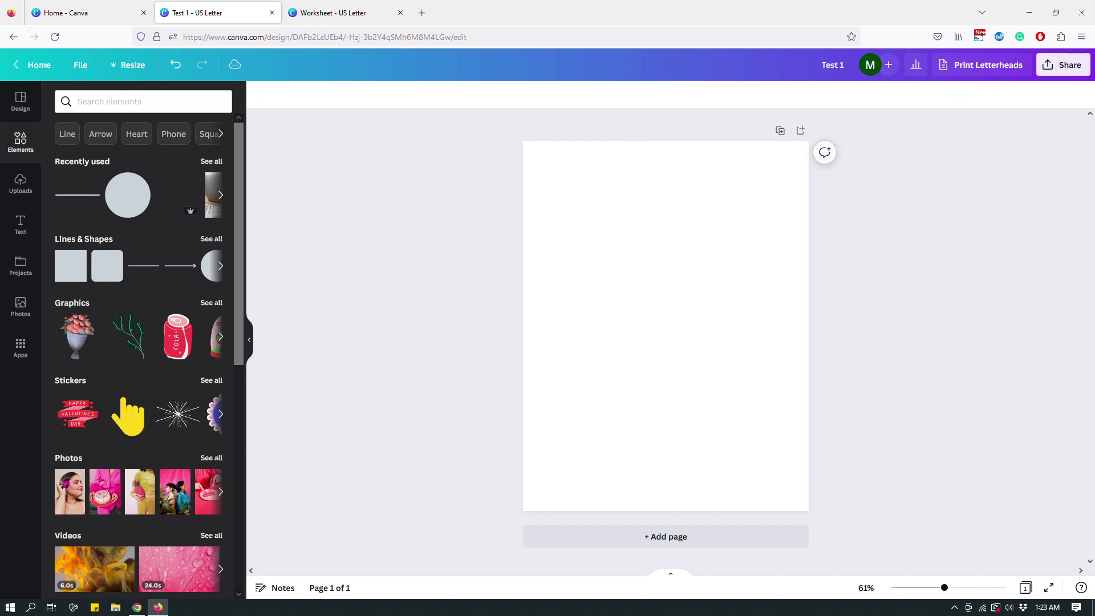
{"action": "left_click", "coordinate": [57, 265]}
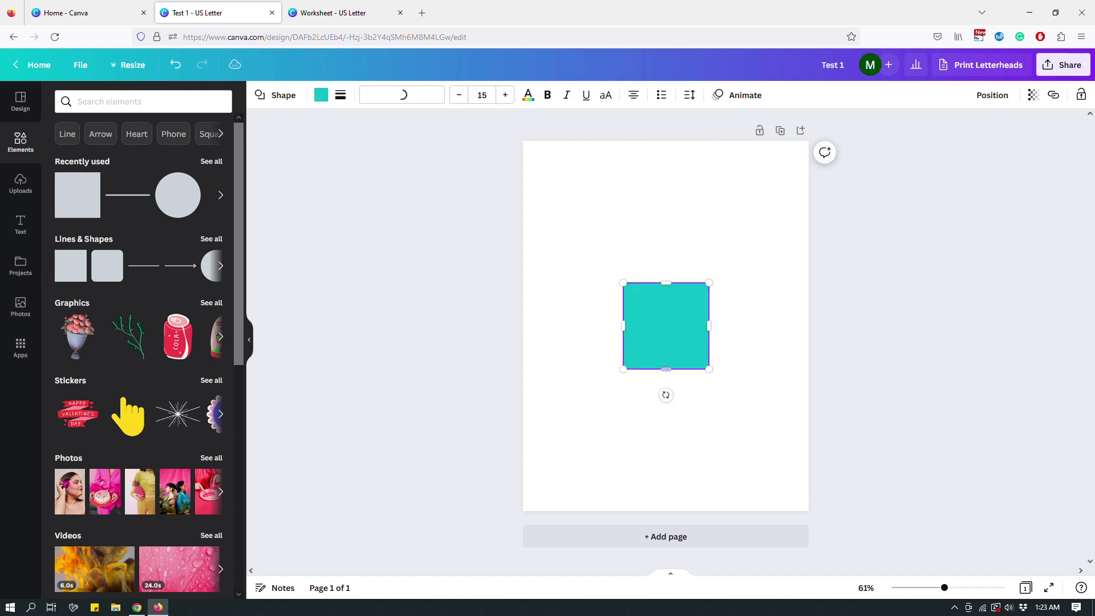
{"action": "left_click_drag", "start_coordinate": [708, 368], "coordinate": [563, 177]}
{"action": "left_click", "coordinate": [717, 238]}
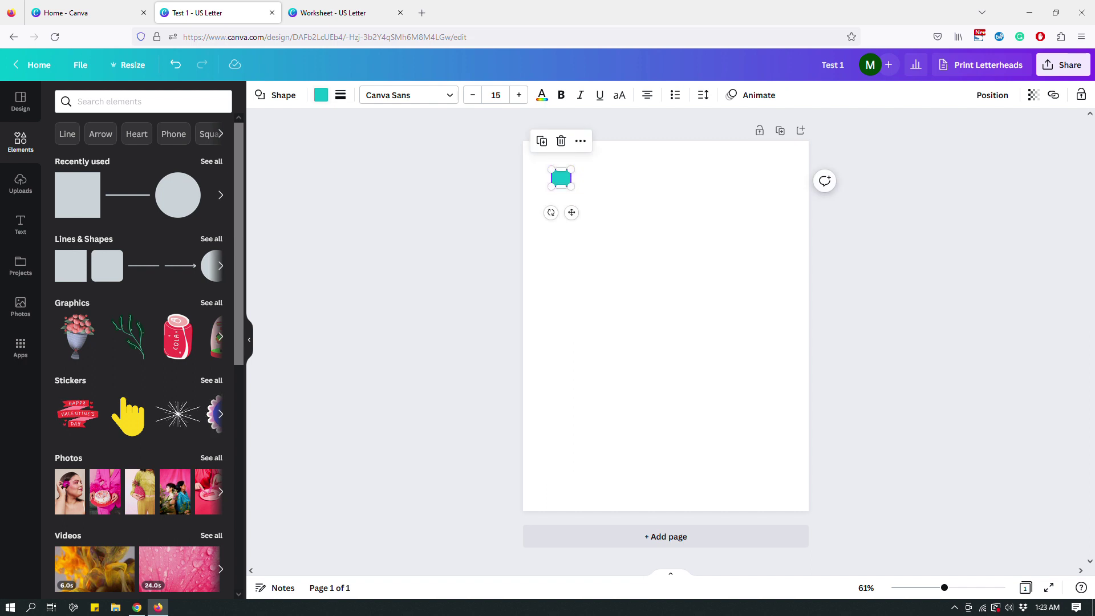
Fill the small square with the light gray default color.
{"action": "left_click", "coordinate": [321, 95]}
{"action": "left_click", "coordinate": [186, 356]}
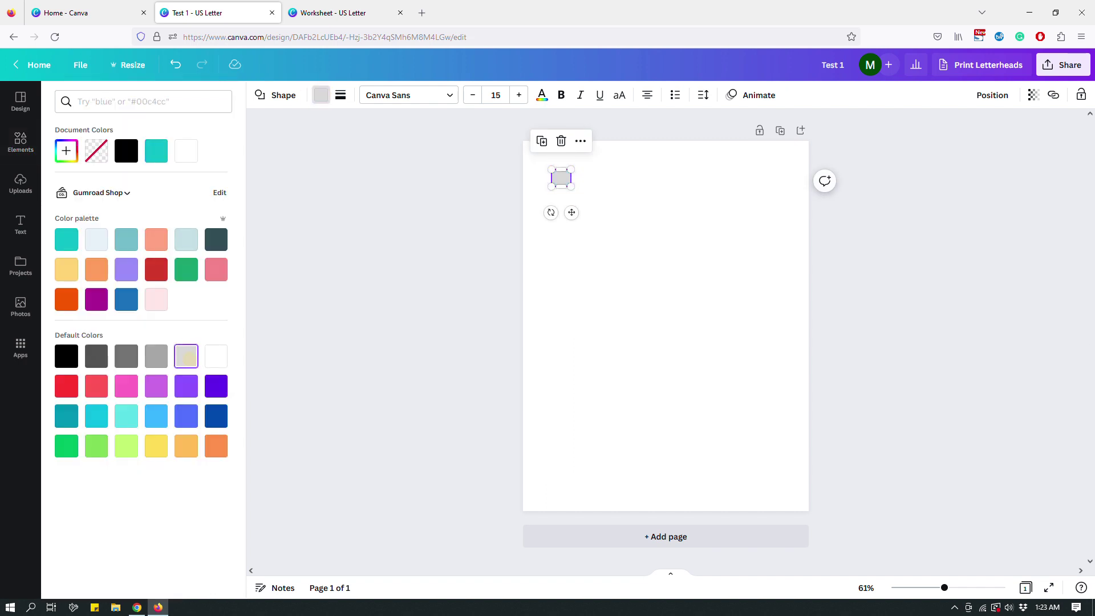
{"action": "left_click", "coordinate": [611, 306]}
Duplicate the gray box repeatedly down the left margin at even spacing until there are eight boxes.
{"action": "left_click", "coordinate": [561, 177]}
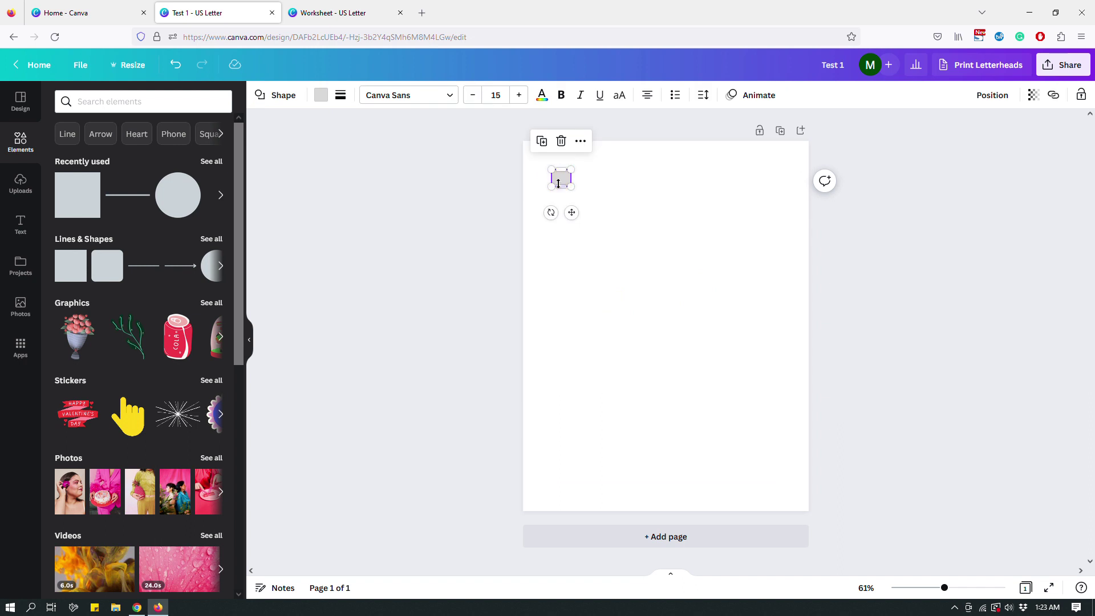
{"action": "left_click_drag", "start_coordinate": [567, 183], "coordinate": [561, 203]}
{"action": "left_click", "coordinate": [542, 165]}
{"action": "left_click", "coordinate": [541, 190]}
{"action": "left_click", "coordinate": [542, 215]}
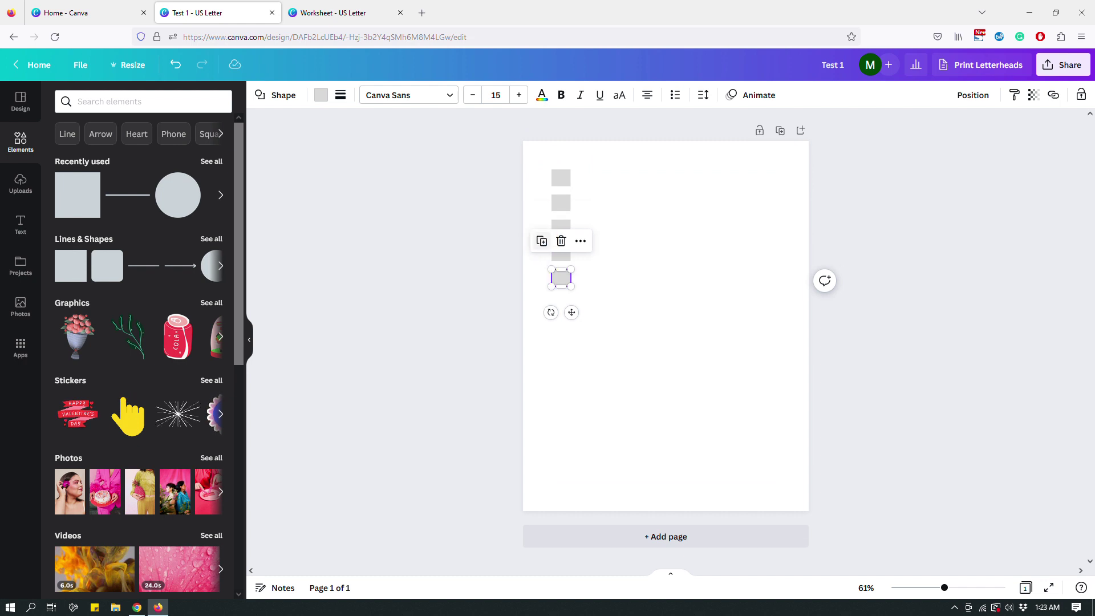
{"action": "left_click", "coordinate": [541, 240]}
{"action": "left_click", "coordinate": [542, 265]}
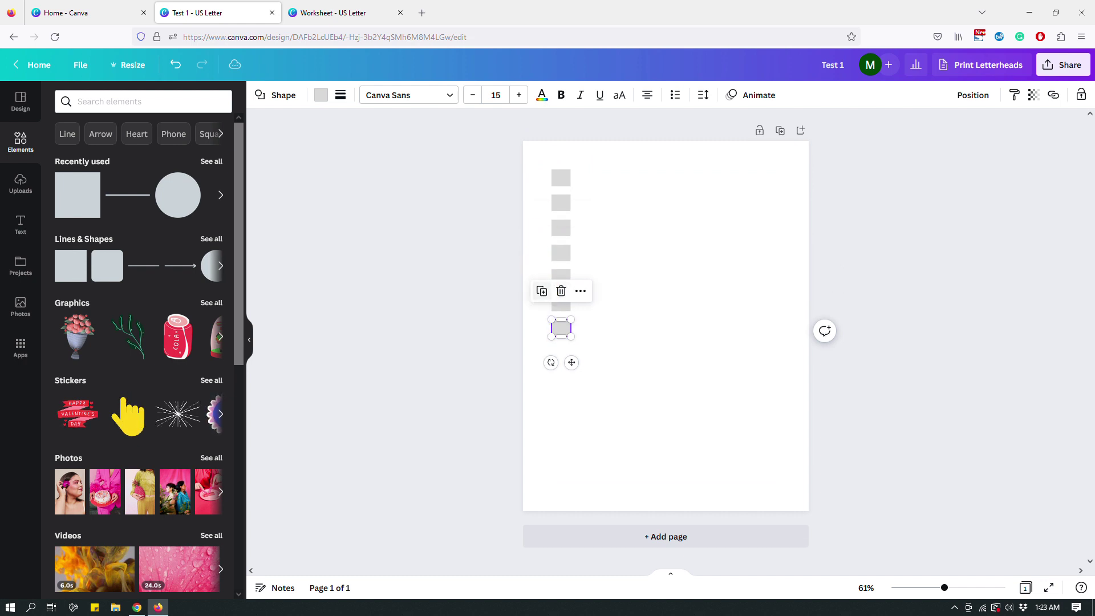
{"action": "left_click", "coordinate": [542, 290]}
{"action": "left_click", "coordinate": [643, 367]}
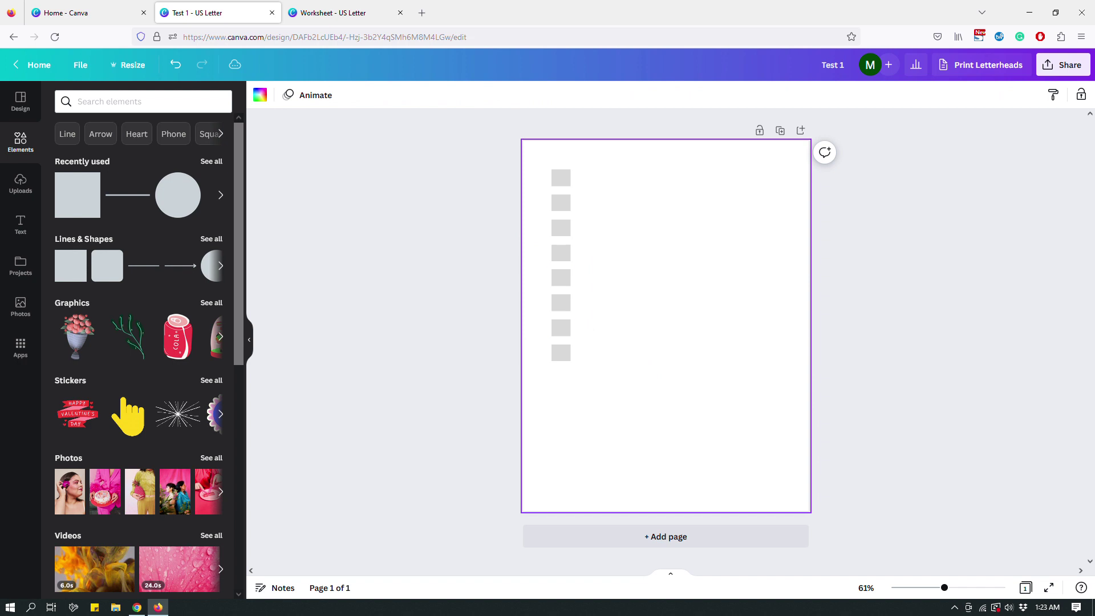
Duplicate the eighth box and place the copy directly below it, matching the 0.24 gap between the other boxes.
{"action": "left_click", "coordinate": [562, 353]}
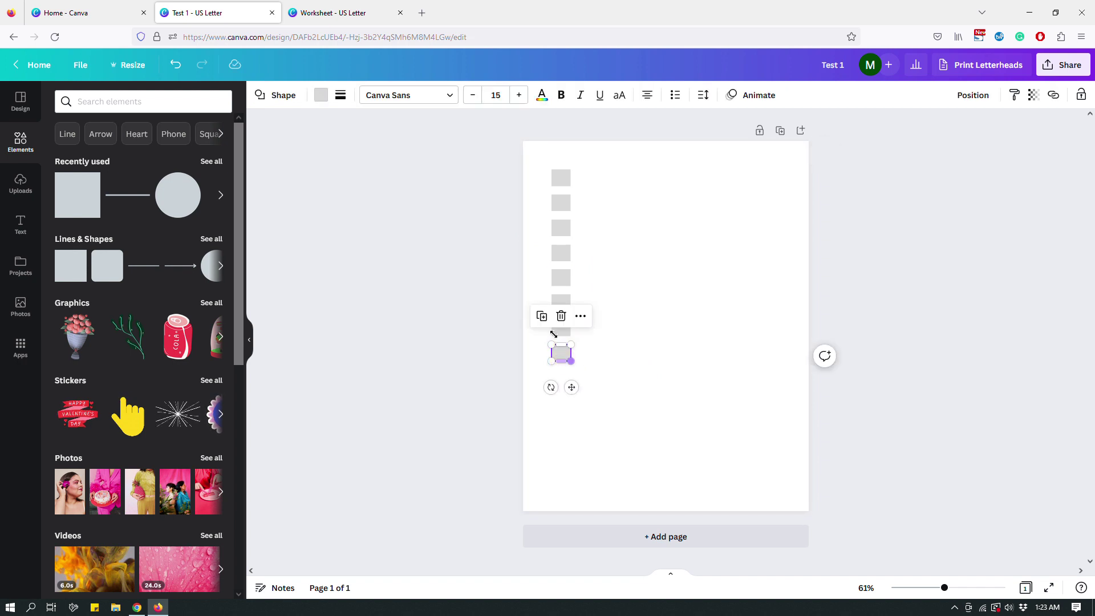
{"action": "left_click_drag", "start_coordinate": [561, 353], "coordinate": [559, 381]}
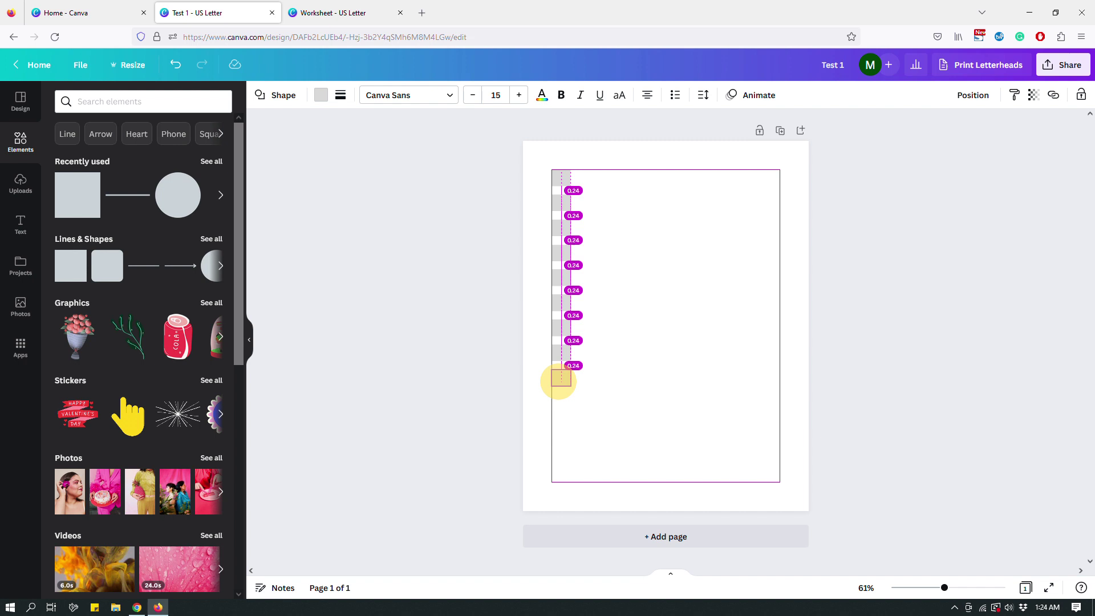
{"action": "left_click_drag", "start_coordinate": [559, 381], "coordinate": [559, 380]}
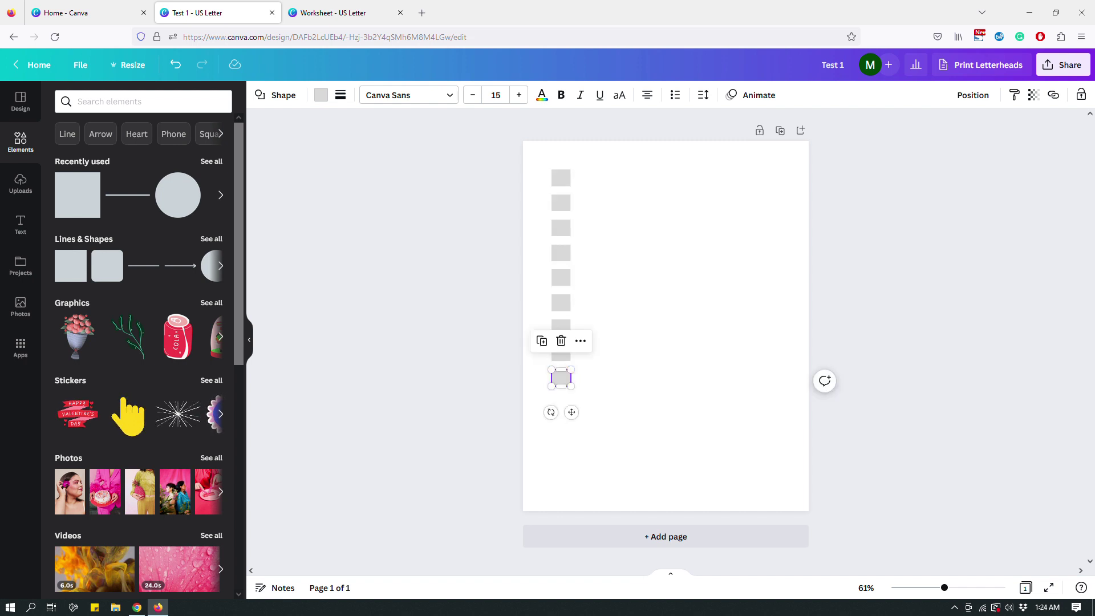
{"action": "left_click", "coordinate": [625, 349]}
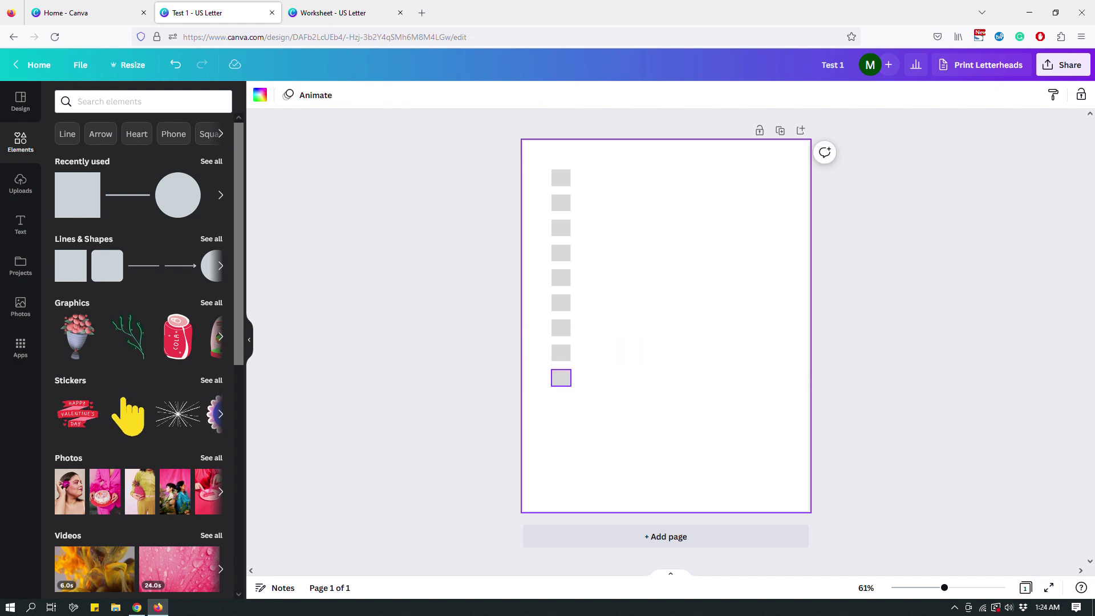
Shift the ninth box slightly to check its spacing guides against the boxes above, keeping it at the 0.24 gap.
{"action": "left_click", "coordinate": [562, 377]}
{"action": "mouse_move", "coordinate": [562, 377]}
{"action": "left_mouse_down"}
{"action": "mouse_move", "coordinate": [558, 392]}
{"action": "mouse_move", "coordinate": [559, 379]}
{"action": "left_mouse_up"}
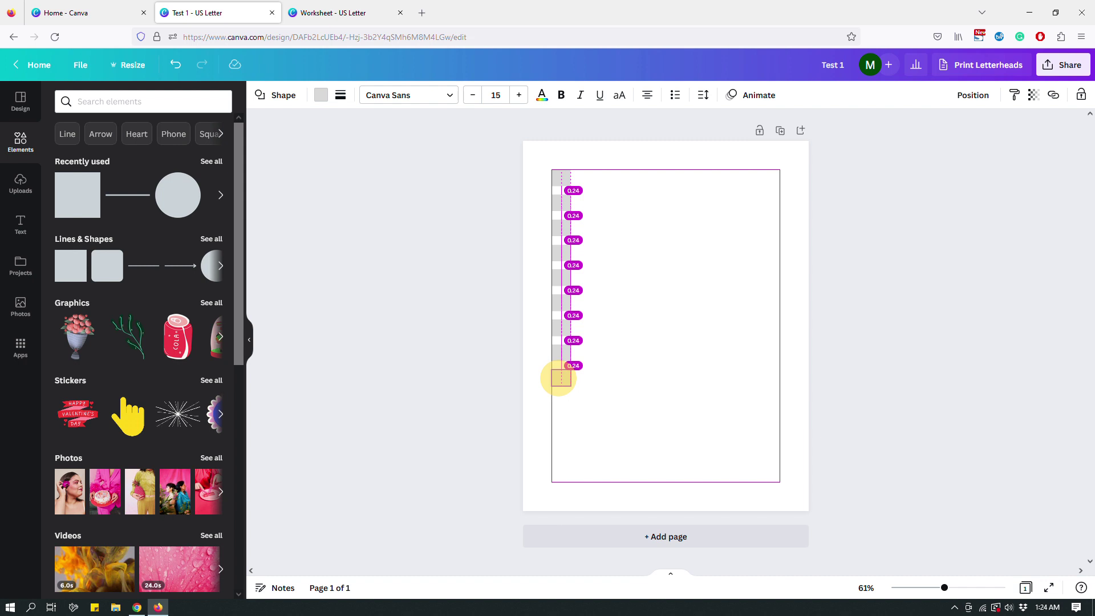
{"action": "left_click_drag", "start_coordinate": [559, 379], "coordinate": [560, 377]}
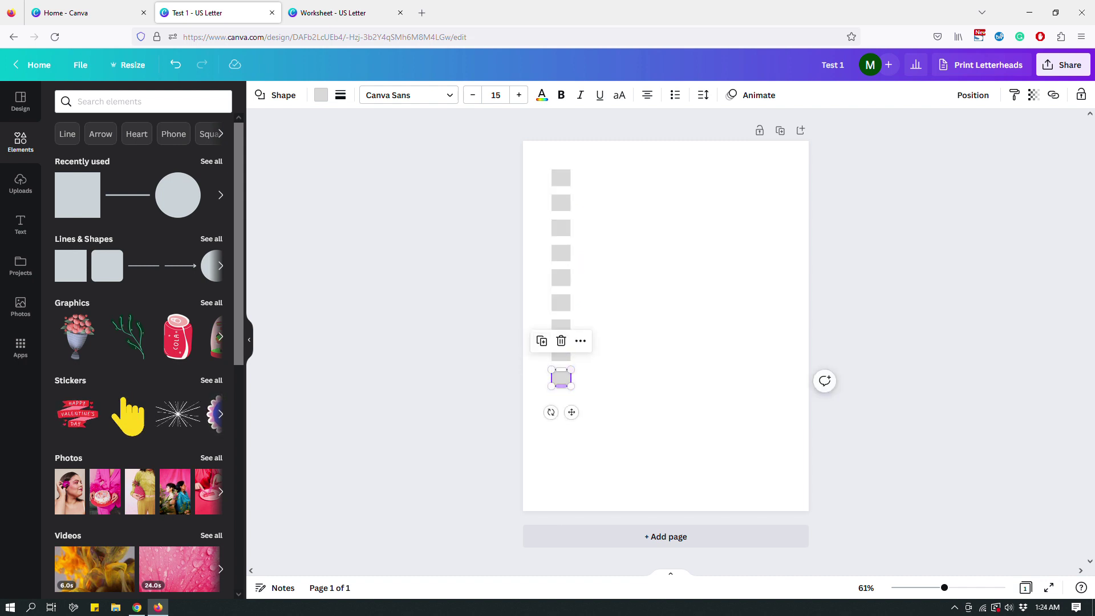
{"action": "left_click", "coordinate": [625, 368]}
Duplicate the ninth box repeatedly at the same spacing until 13 boxes reach the bottom margin.
{"action": "left_click", "coordinate": [561, 377]}
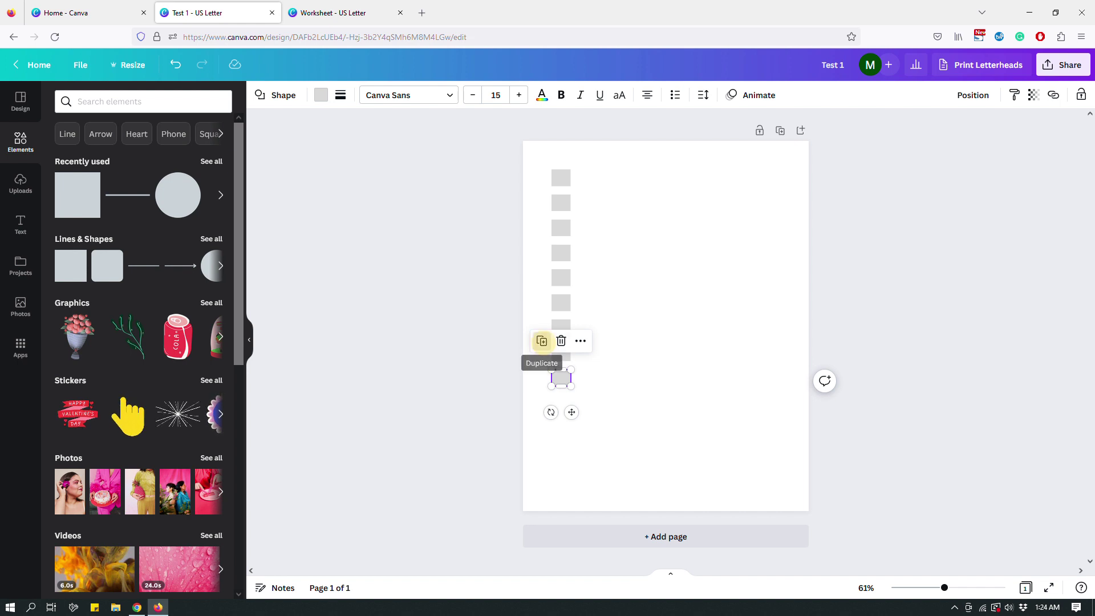
{"action": "left_click", "coordinate": [542, 340]}
{"action": "left_click", "coordinate": [567, 383]}
{"action": "left_click_drag", "start_coordinate": [567, 383], "coordinate": [561, 402]}
{"action": "left_click", "coordinate": [542, 366]}
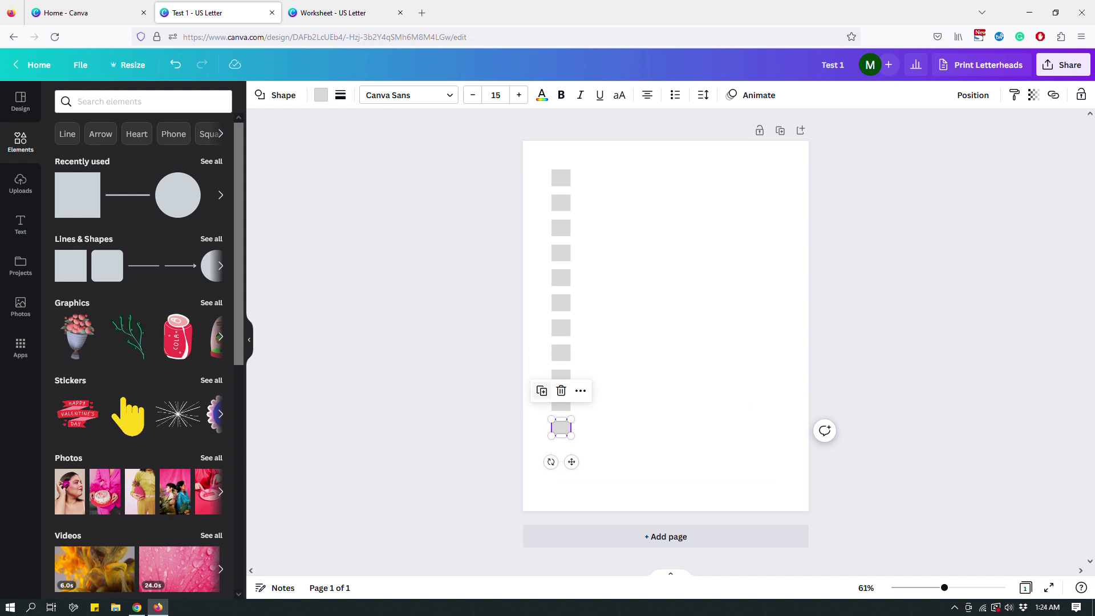
{"action": "left_click", "coordinate": [542, 391]}
{"action": "left_click", "coordinate": [542, 415]}
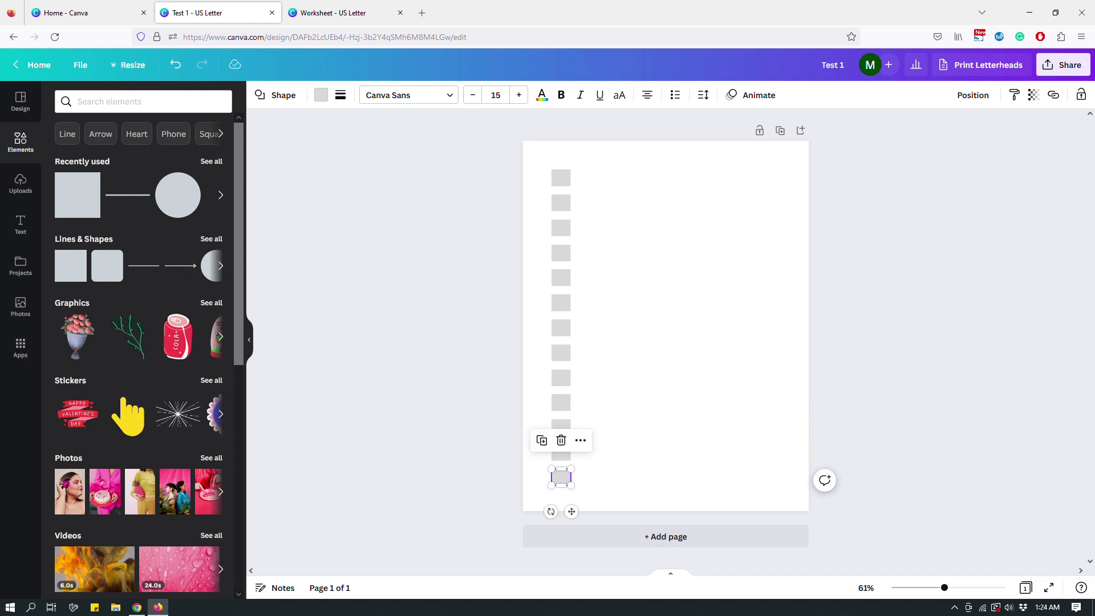
{"action": "left_click", "coordinate": [693, 388]}
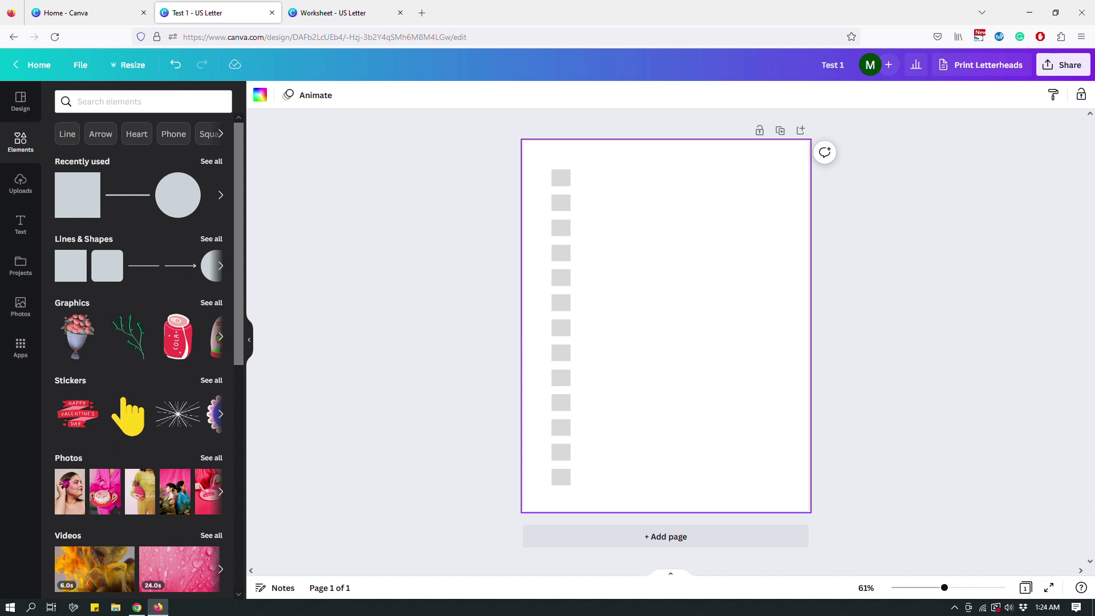
Shift the last box slightly down past the bottom margin guide and return it to the 0.24 spacing.
{"action": "left_click", "coordinate": [561, 479]}
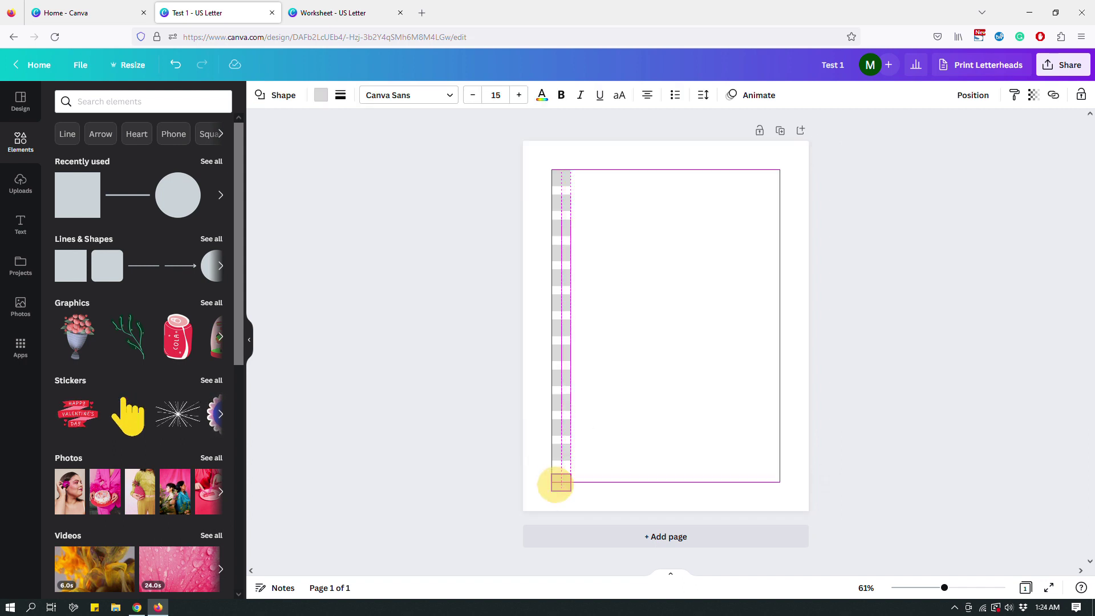
{"action": "left_click_drag", "start_coordinate": [555, 485], "coordinate": [554, 478]}
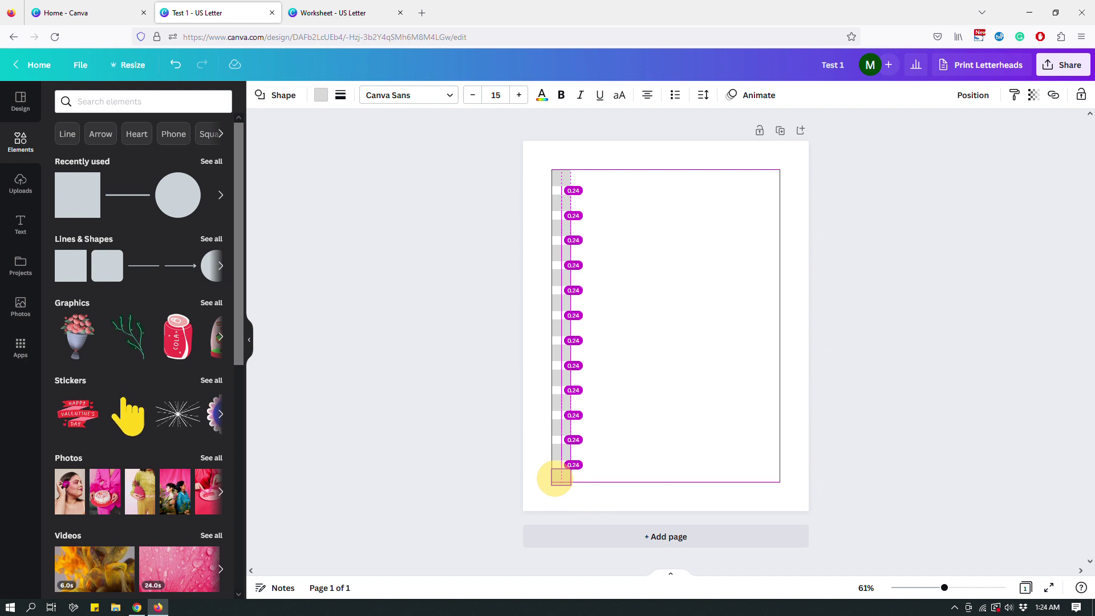
{"action": "left_click_drag", "start_coordinate": [554, 478], "coordinate": [556, 478]}
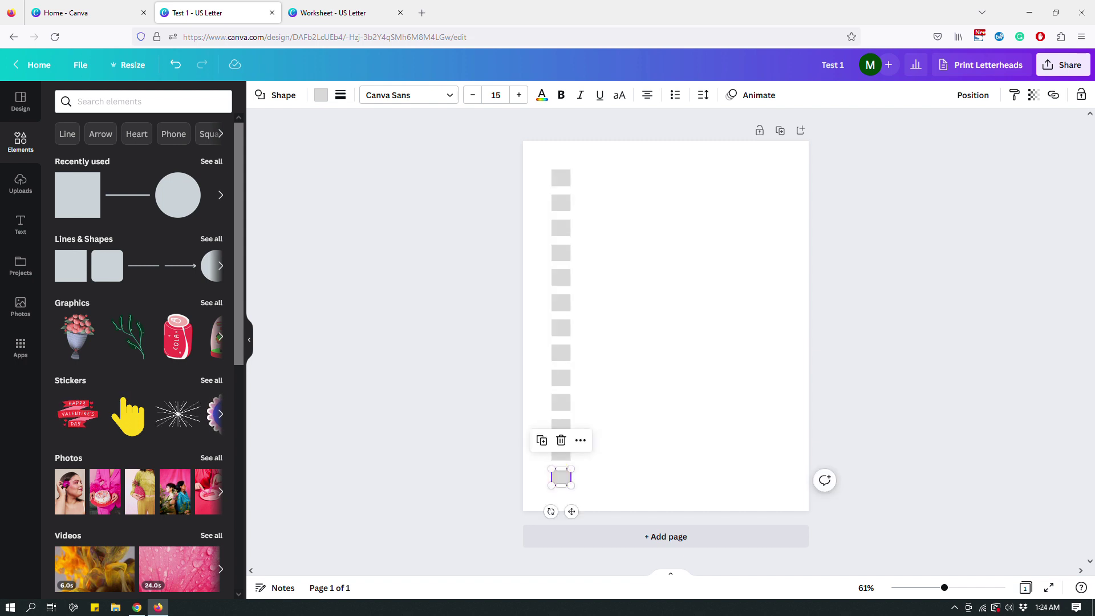
{"action": "left_click", "coordinate": [668, 415]}
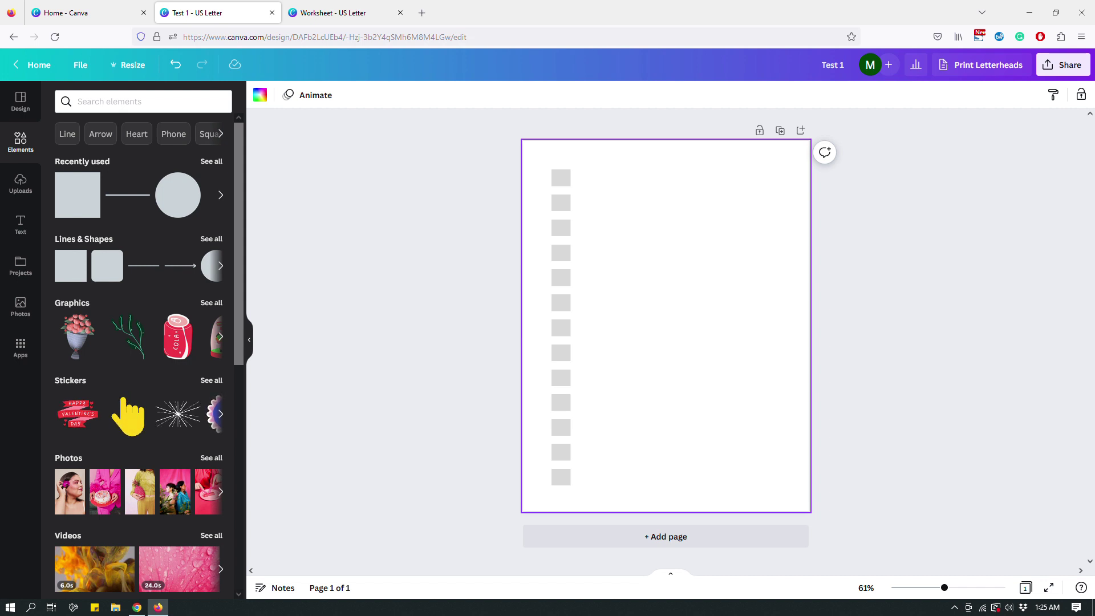
Delete the ninth box from the column.
{"action": "left_click", "coordinate": [560, 477]}
{"action": "left_click", "coordinate": [561, 378]}
{"action": "key", "text": "Delete"}
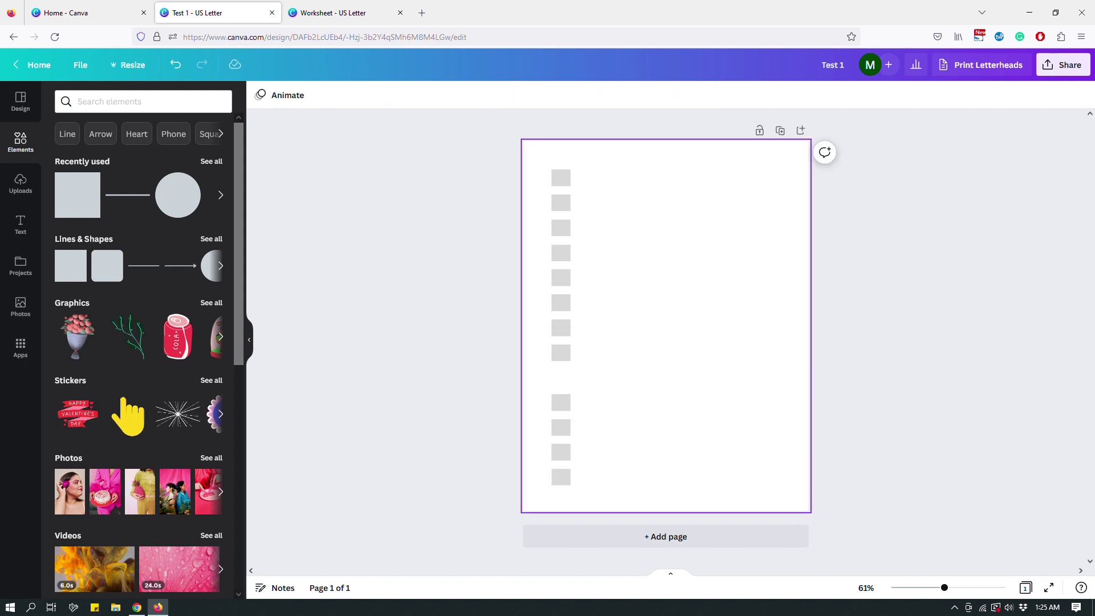
Select the 12 remaining boxes and even out their spacing with Tidy up.
{"action": "left_click_drag", "start_coordinate": [467, 493], "coordinate": [657, 394]}
{"action": "left_click_drag", "start_coordinate": [651, 173], "coordinate": [649, 172]}
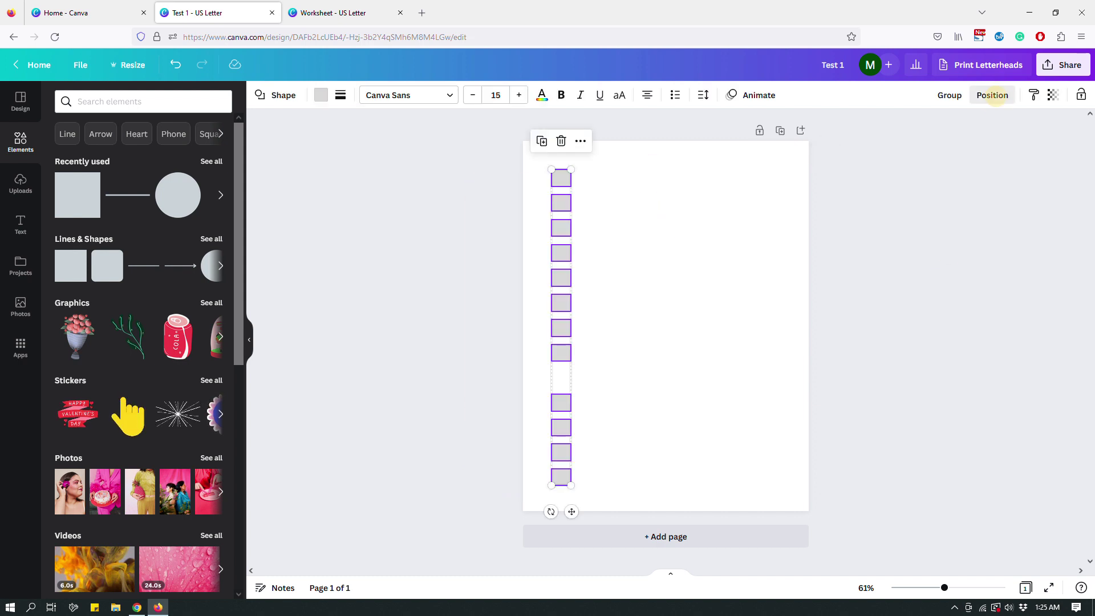
{"action": "left_click", "coordinate": [992, 95]}
{"action": "left_click", "coordinate": [822, 311]}
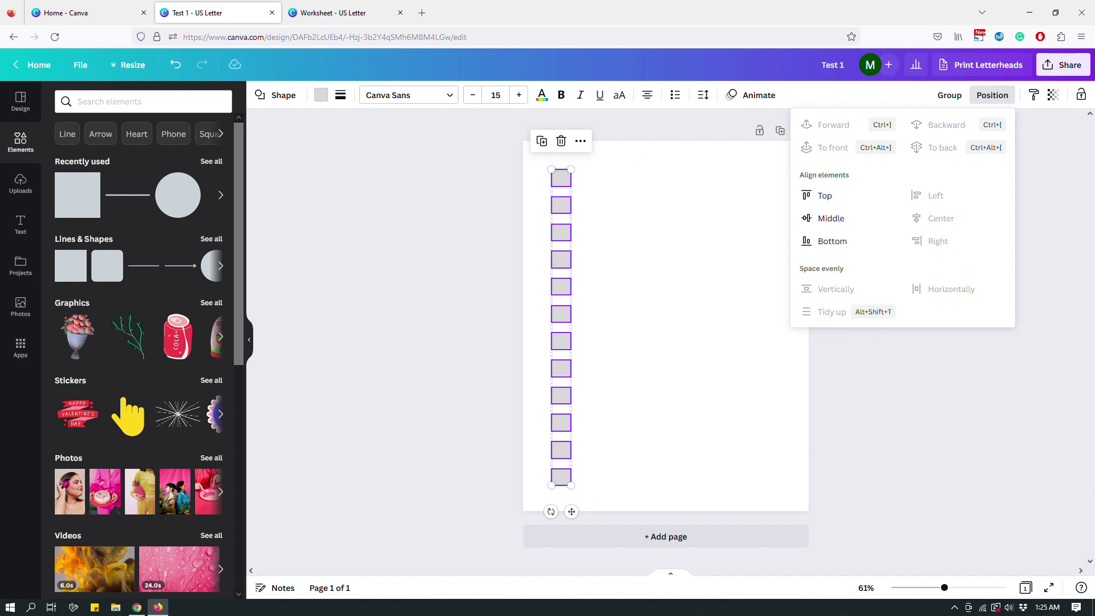
{"action": "left_click", "coordinate": [755, 377]}
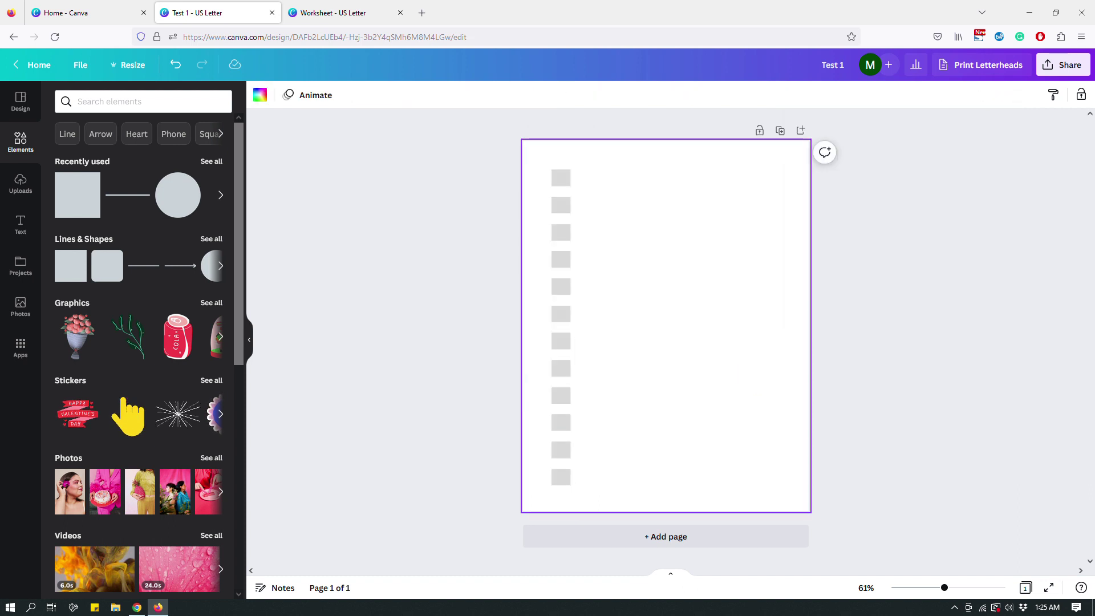